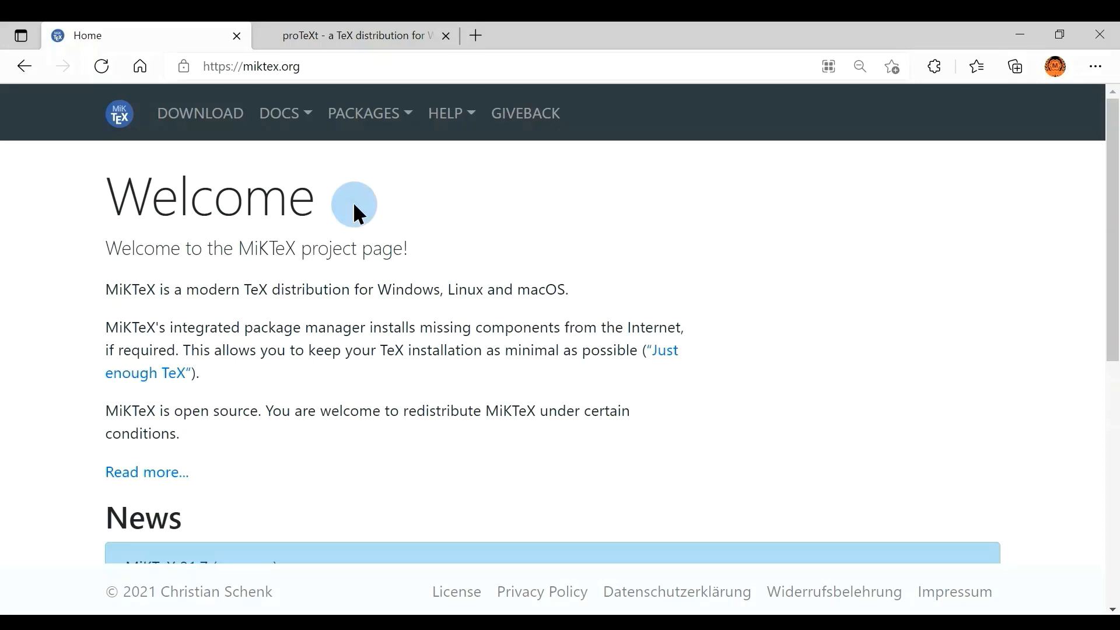
Step: Open the MiKTeX download page and examine the installer downloads offered for Windows and Mac
click(363, 58)
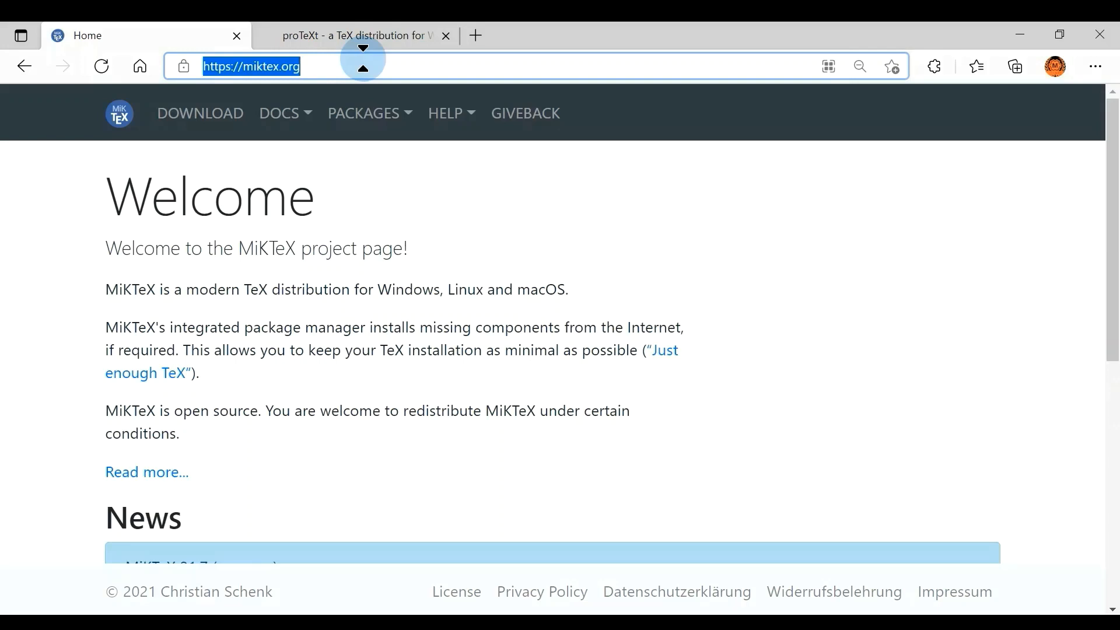
click(230, 120)
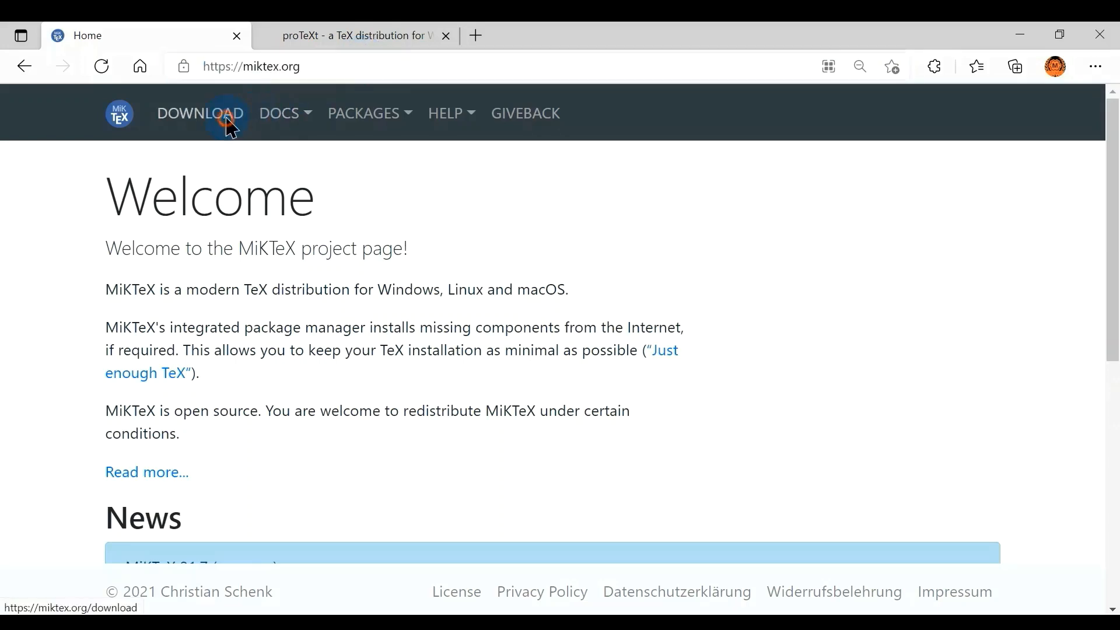
drag(1114, 156, 1112, 322)
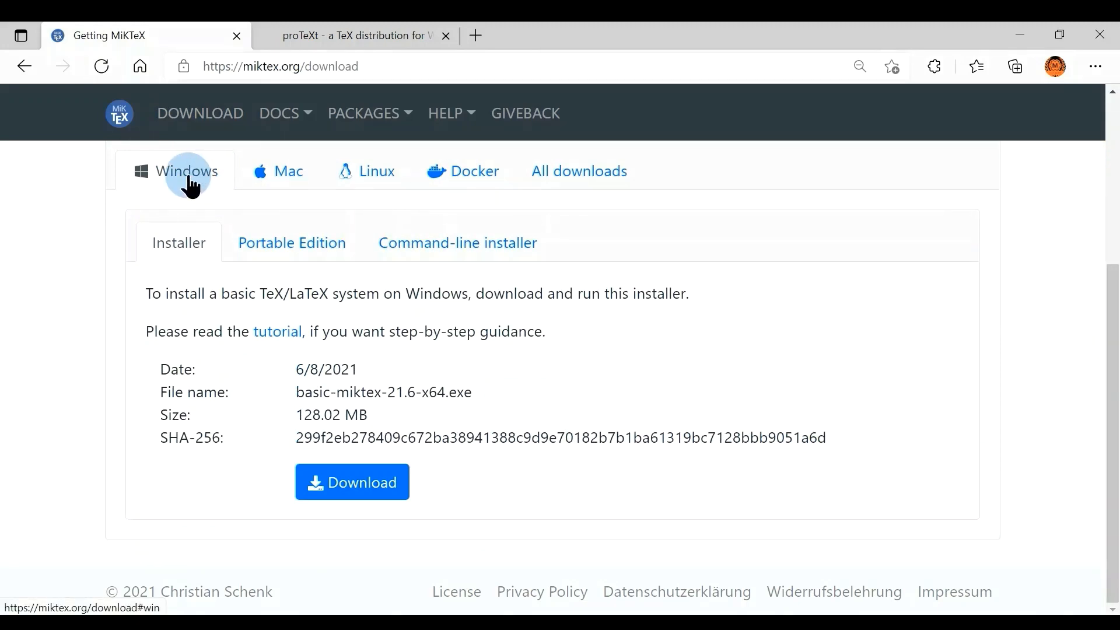
click(362, 493)
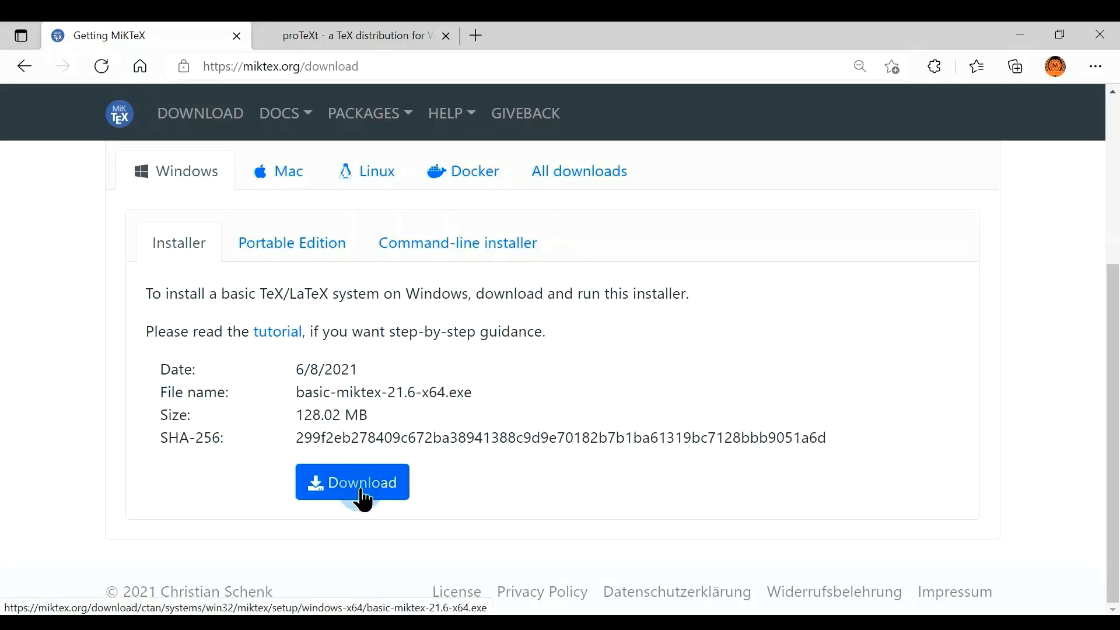
click(281, 175)
click(346, 517)
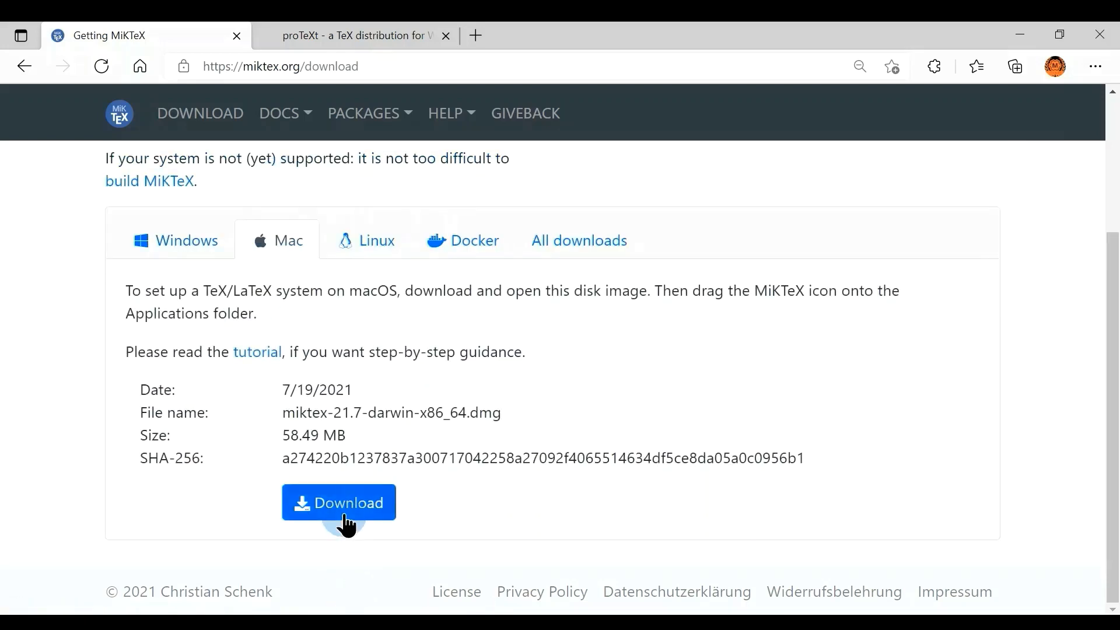
Step: Show the Linux instructions on the MiKTeX download page and highlight the list of installation steps
click(370, 241)
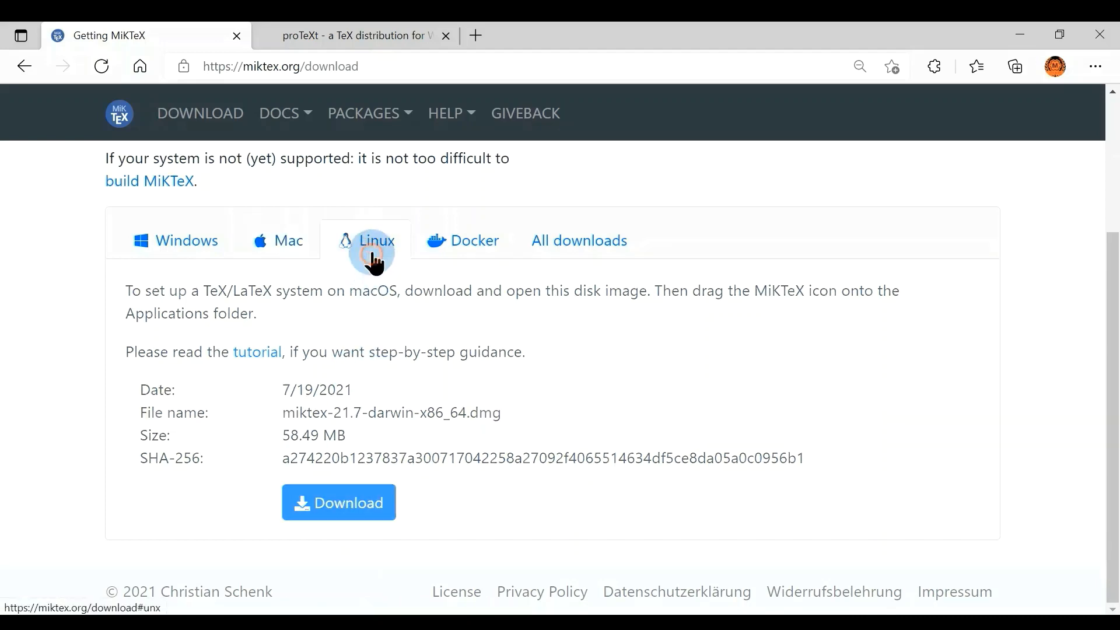
drag(1114, 216, 1052, 186)
drag(469, 282, 600, 480)
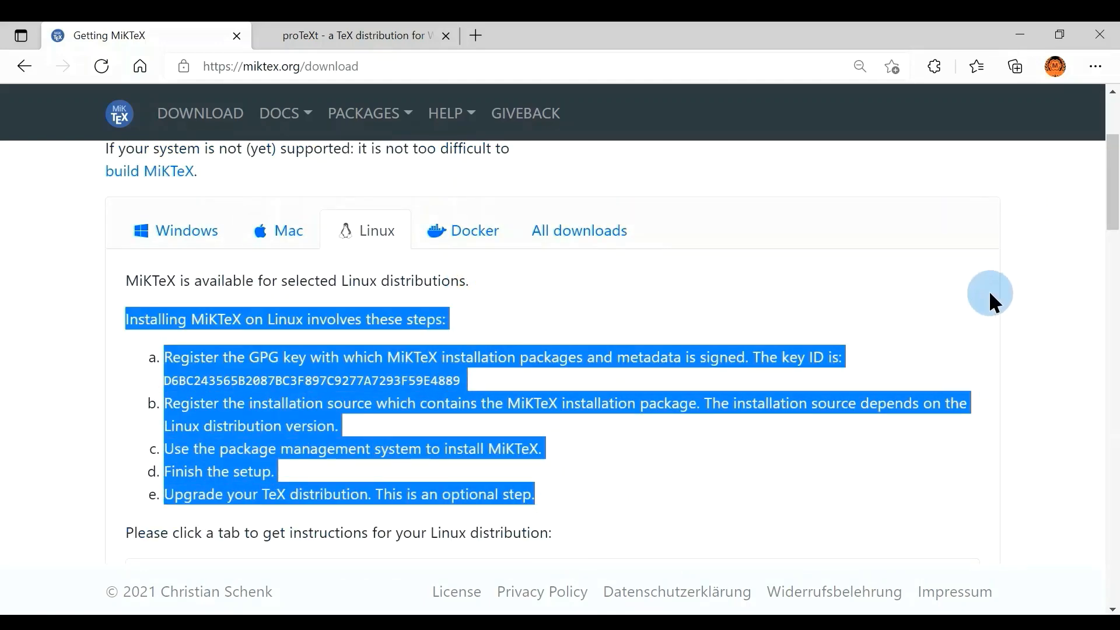
scroll(1114, 193, up, 1)
Step: Go to the distribution-specific Linux instructions and examine the Ubuntu commands for installing MiKTeX
drag(1114, 193, 1113, 241)
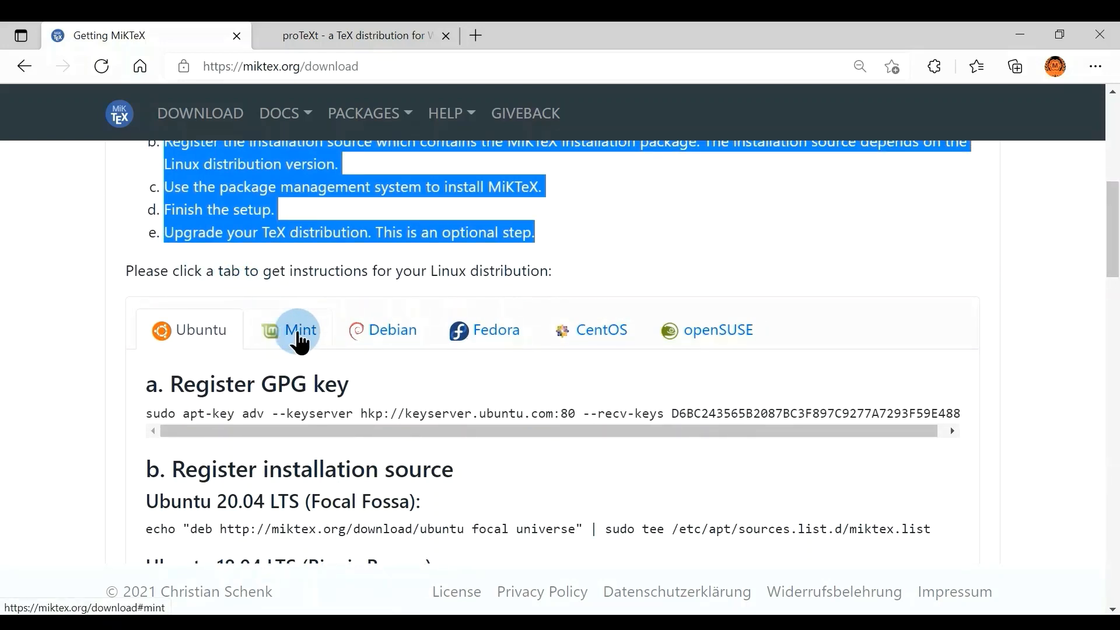
click(1111, 202)
mouse_move(1113, 210)
mouse_down()
mouse_move(1115, 230)
mouse_move(1114, 216)
mouse_up()
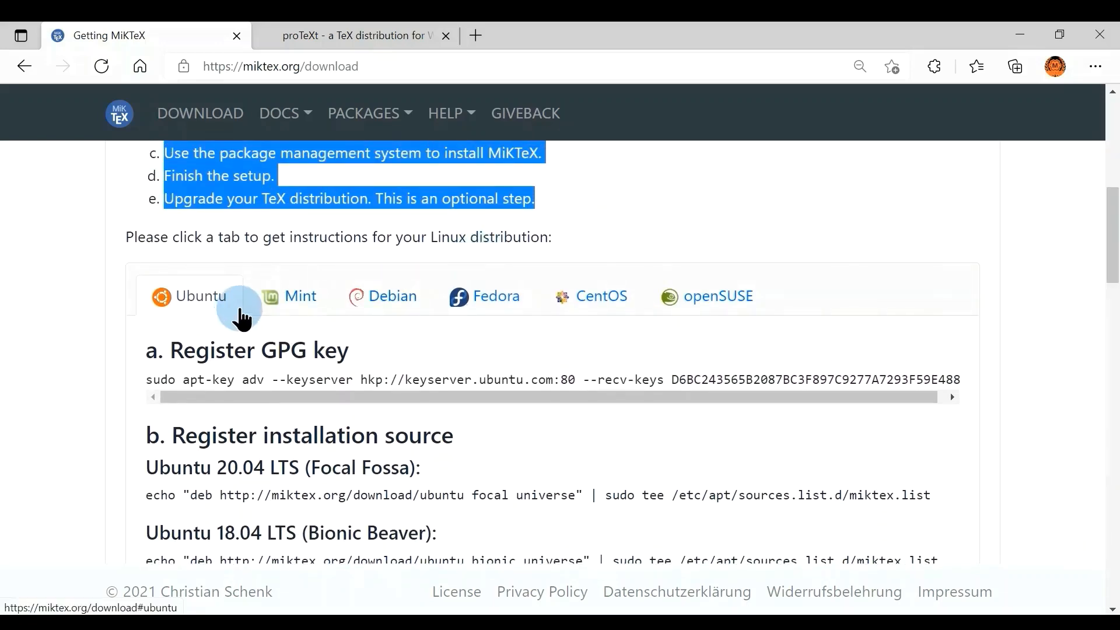
click(276, 295)
click(220, 297)
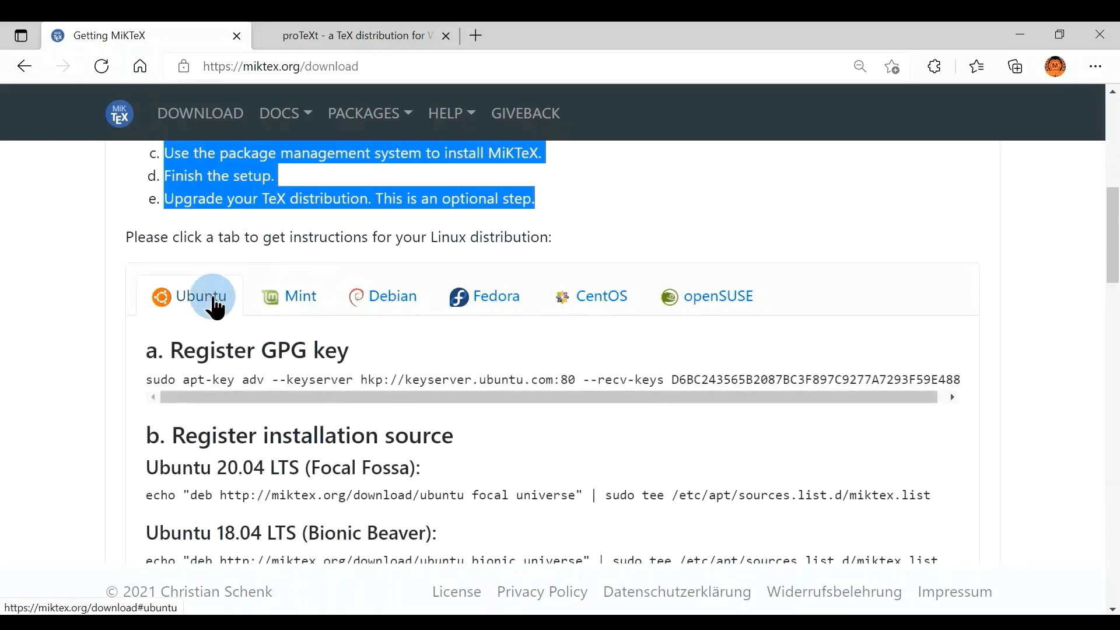
mouse_move(1115, 213)
mouse_down()
mouse_move(1115, 415)
mouse_move(1113, 220)
mouse_up()
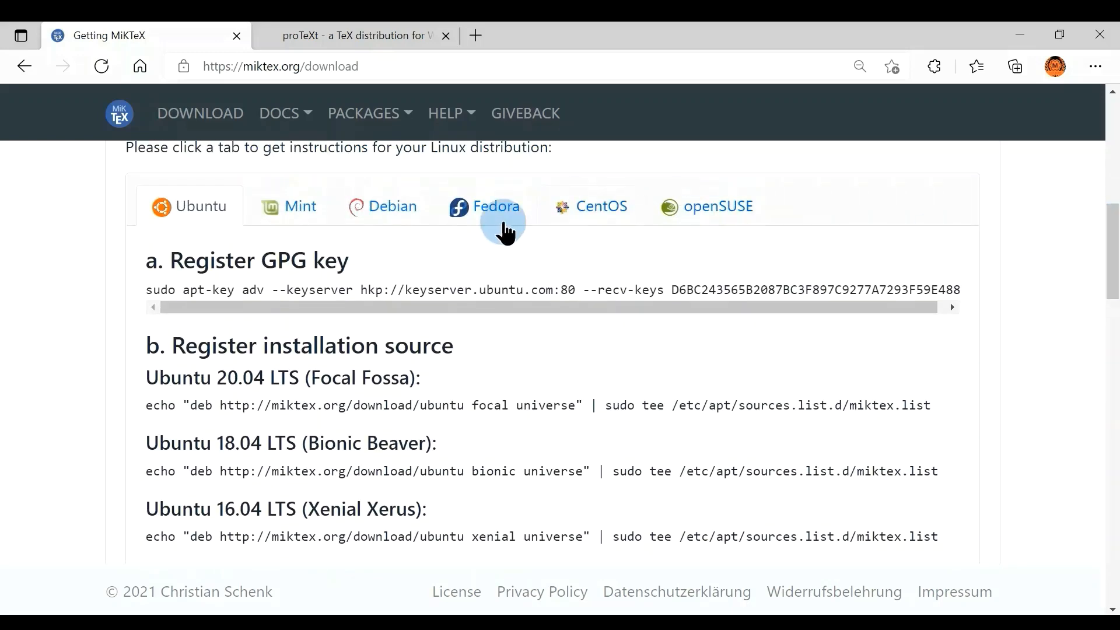
Step: Show the Fedora instructions and read through to the section on finishing the MiKTeX setup
click(477, 211)
click(489, 203)
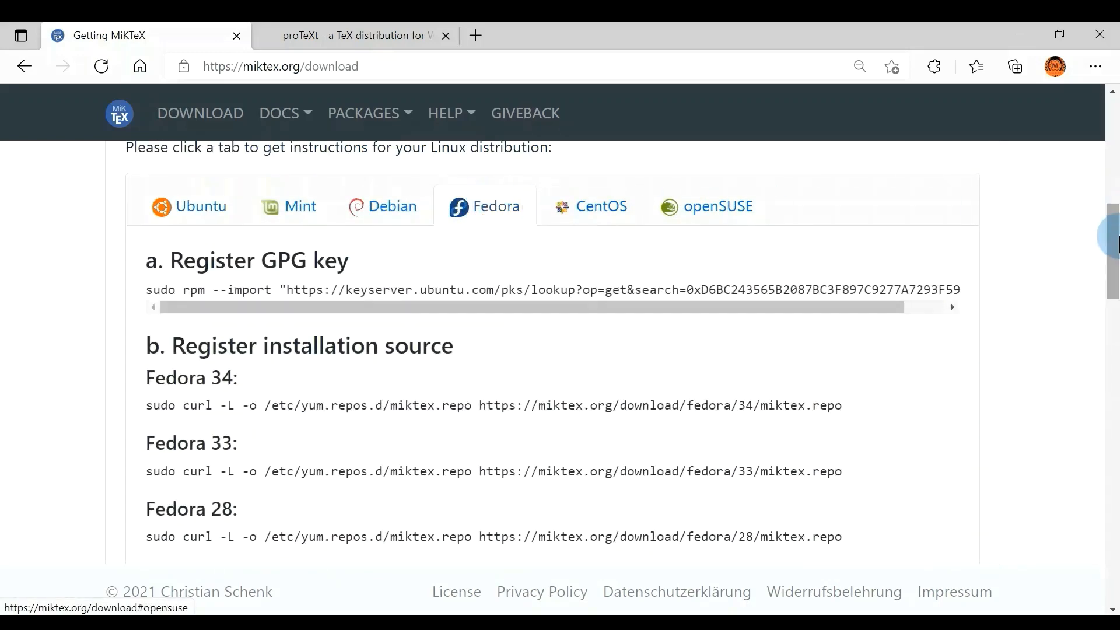
drag(1116, 241, 1118, 324)
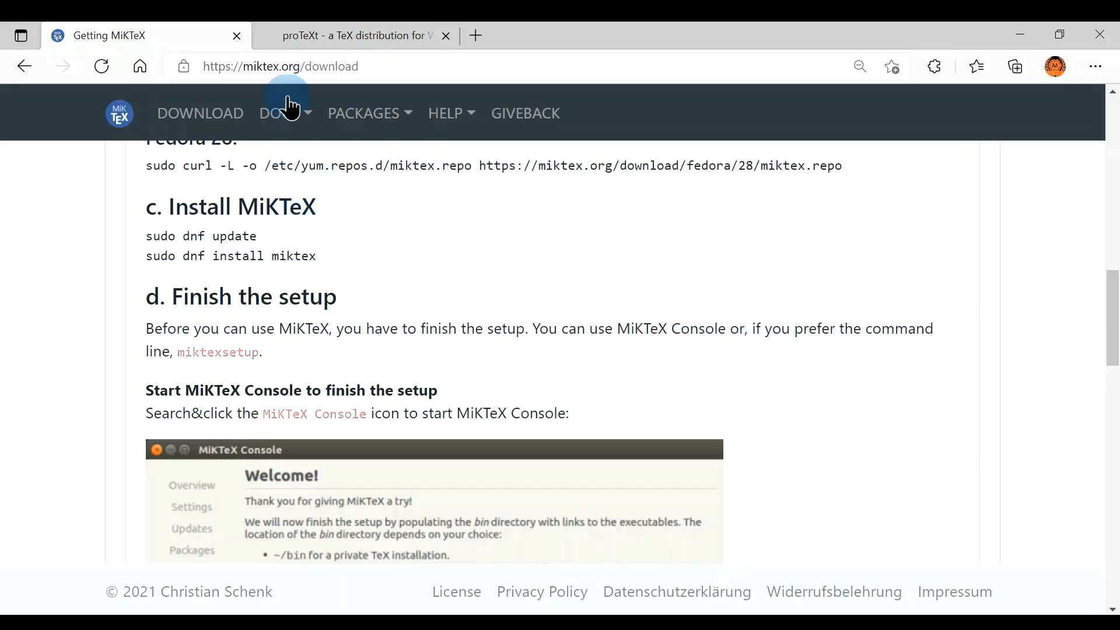
Step: Switch to the proTeXt page at tug.org and examine its web address and download section
click(307, 23)
middle_click(64, 133)
click(119, 146)
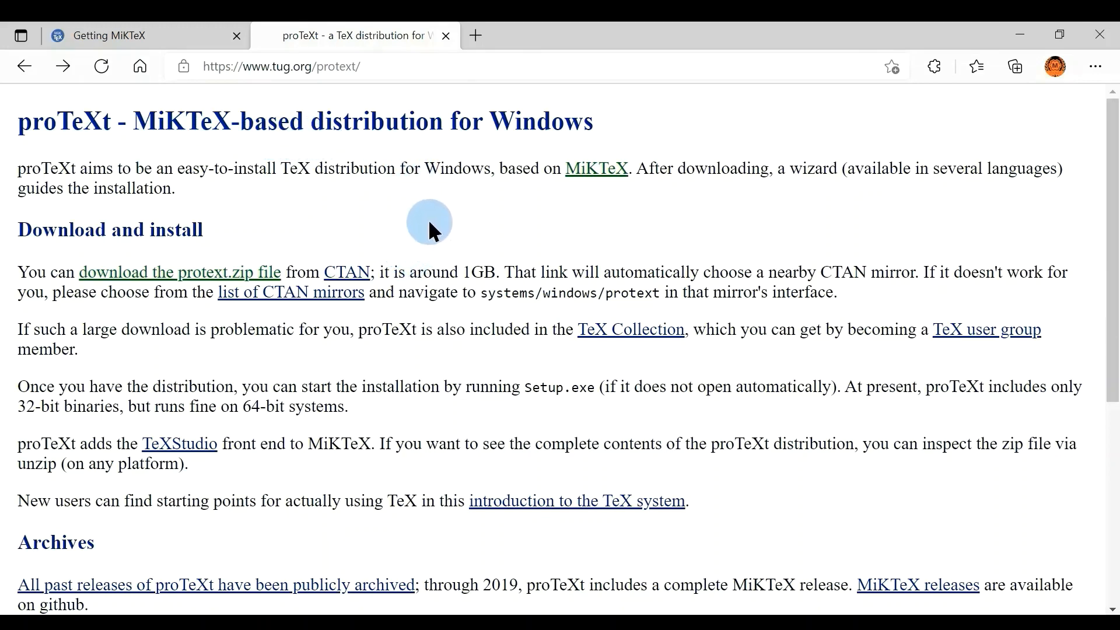
middle_click(492, 277)
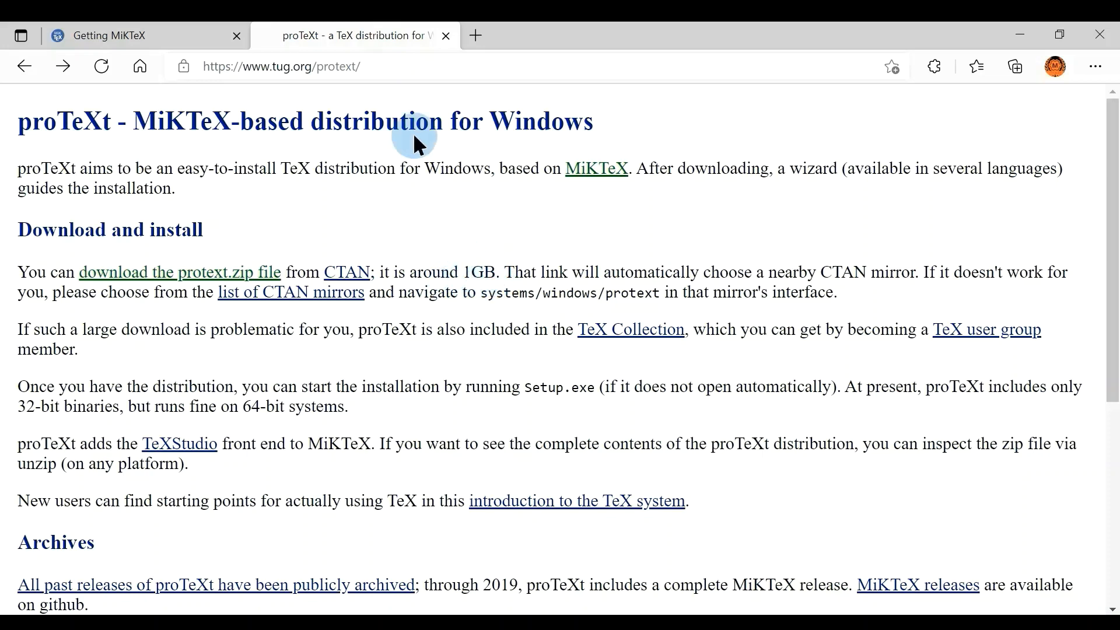
click(418, 71)
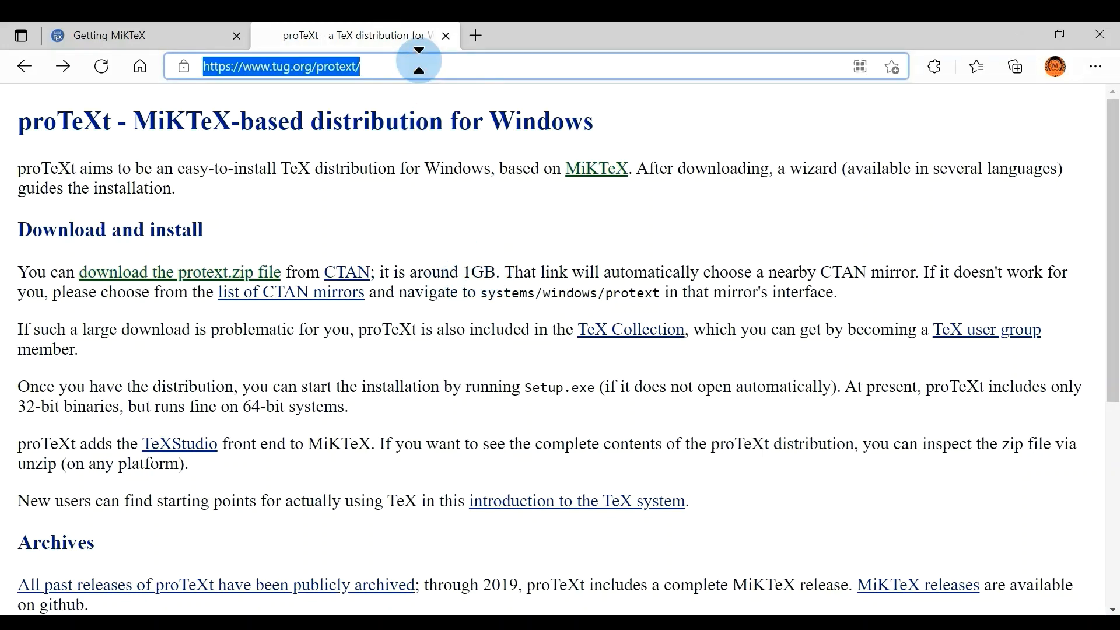
click(412, 75)
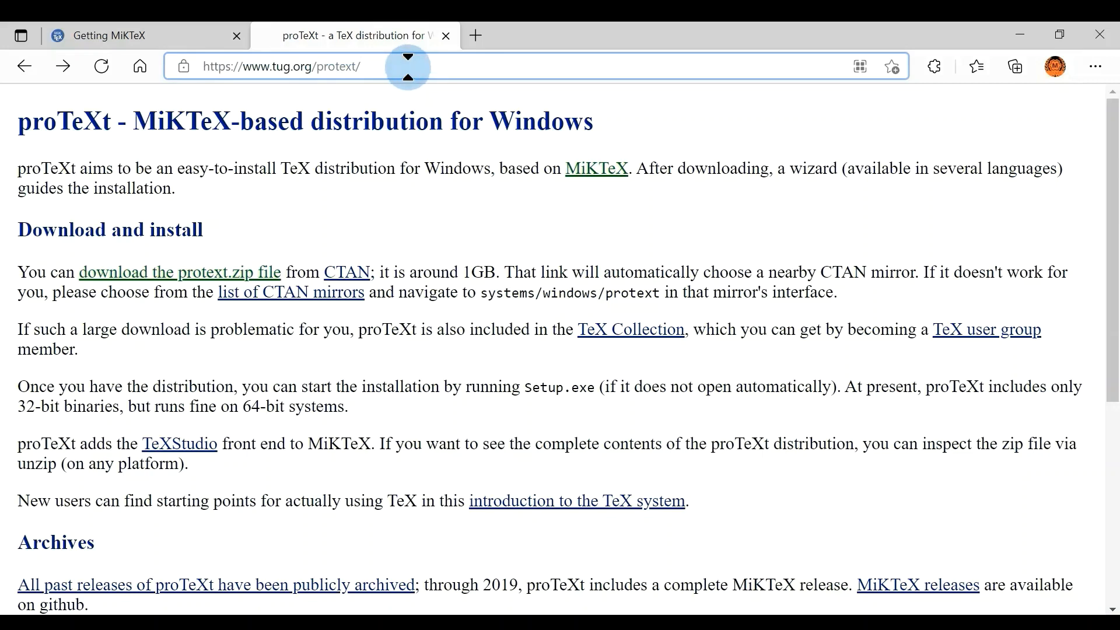
Step: Follow the protext.zip download link to the CTAN mirror and locate protext-3.2-031721.zip
click(256, 281)
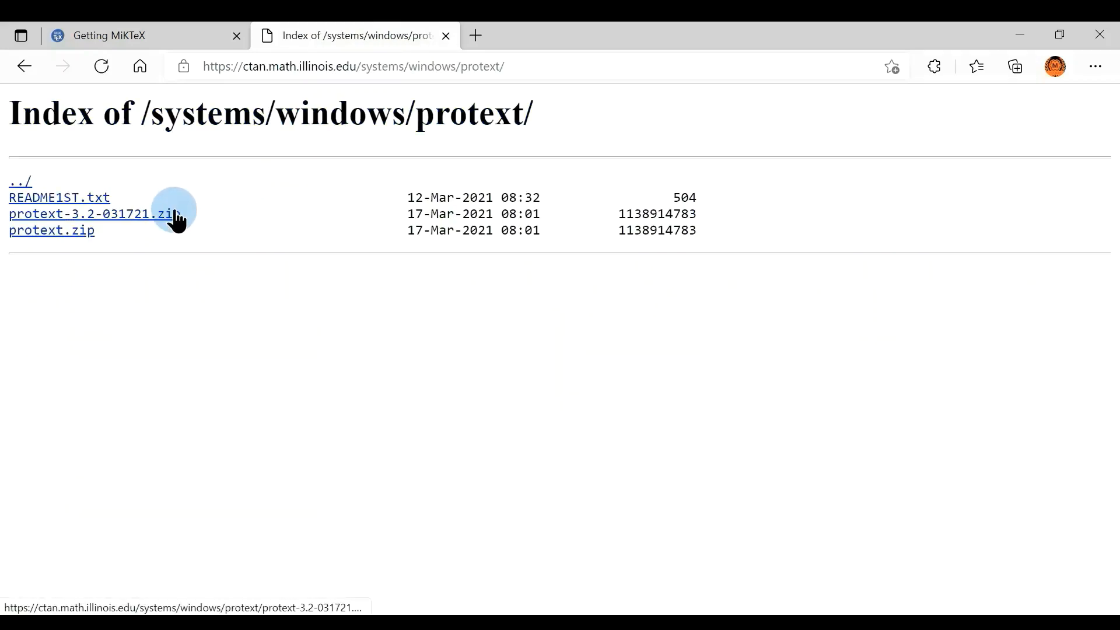
click(175, 217)
middle_click(192, 228)
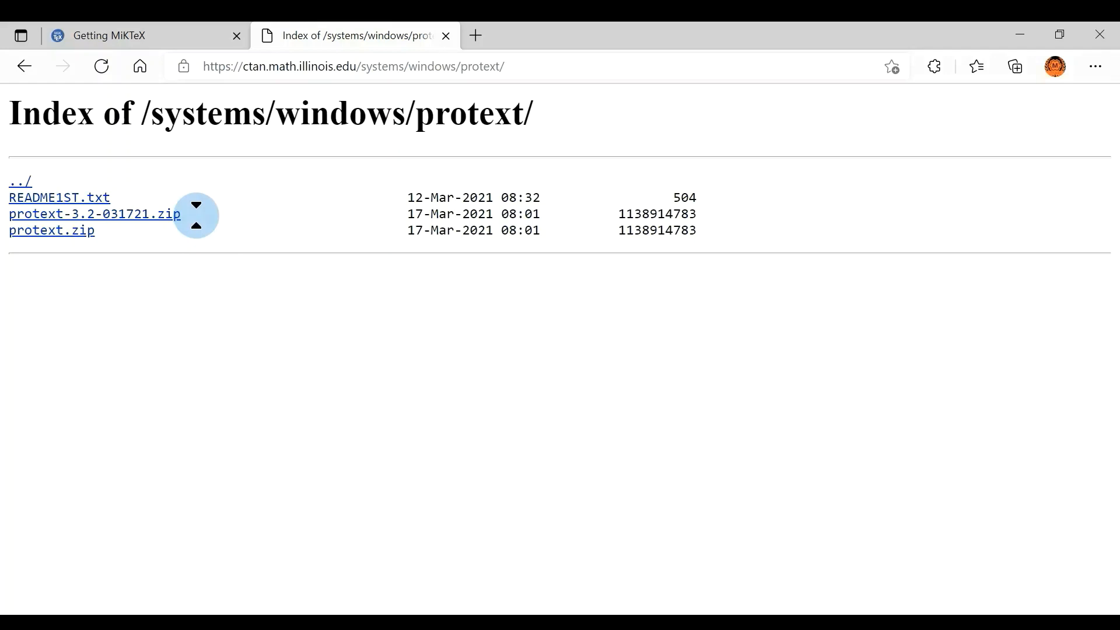
Step: Run basic-miktex-21.6-x64.exe from the desktop, accept the MiKTeX copying conditions, and cancel the installer
click(468, 623)
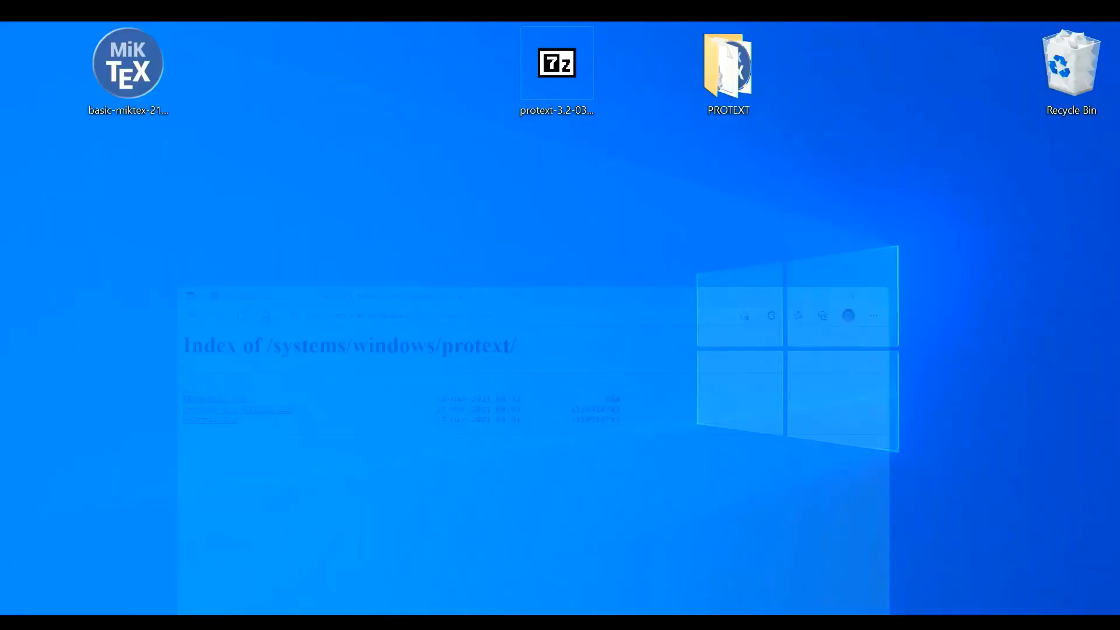
click(150, 61)
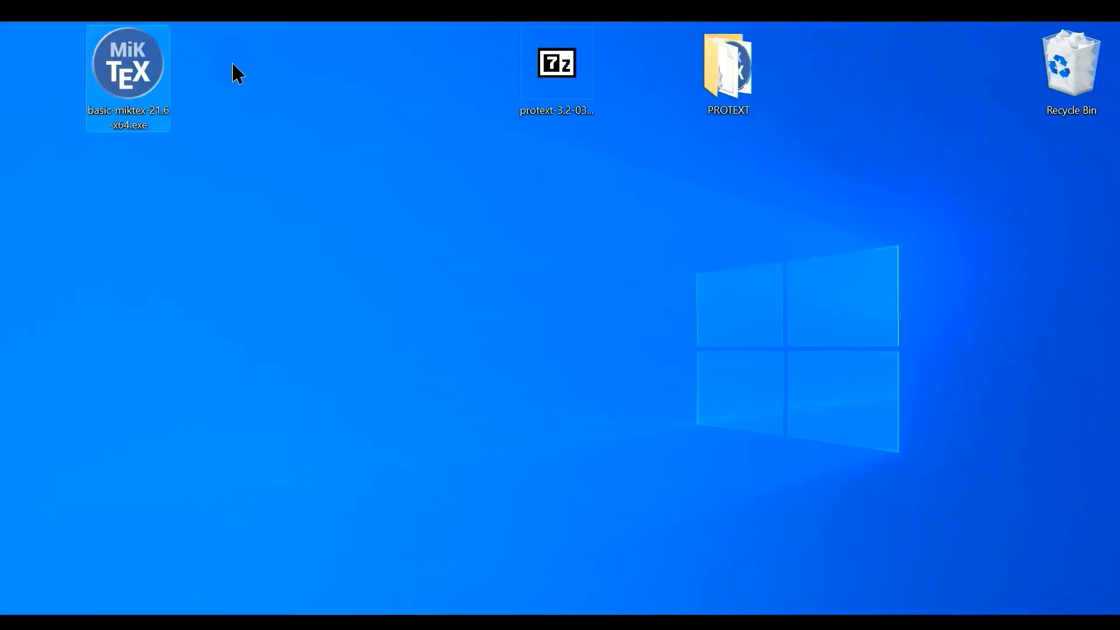
double_click(124, 78)
click(465, 431)
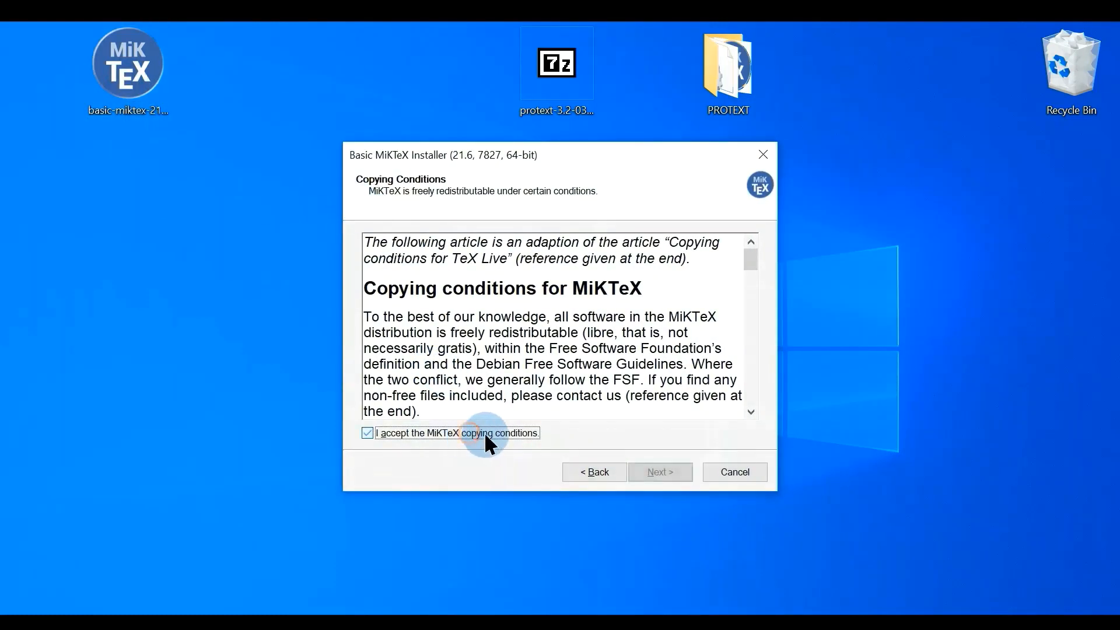
click(657, 468)
click(736, 471)
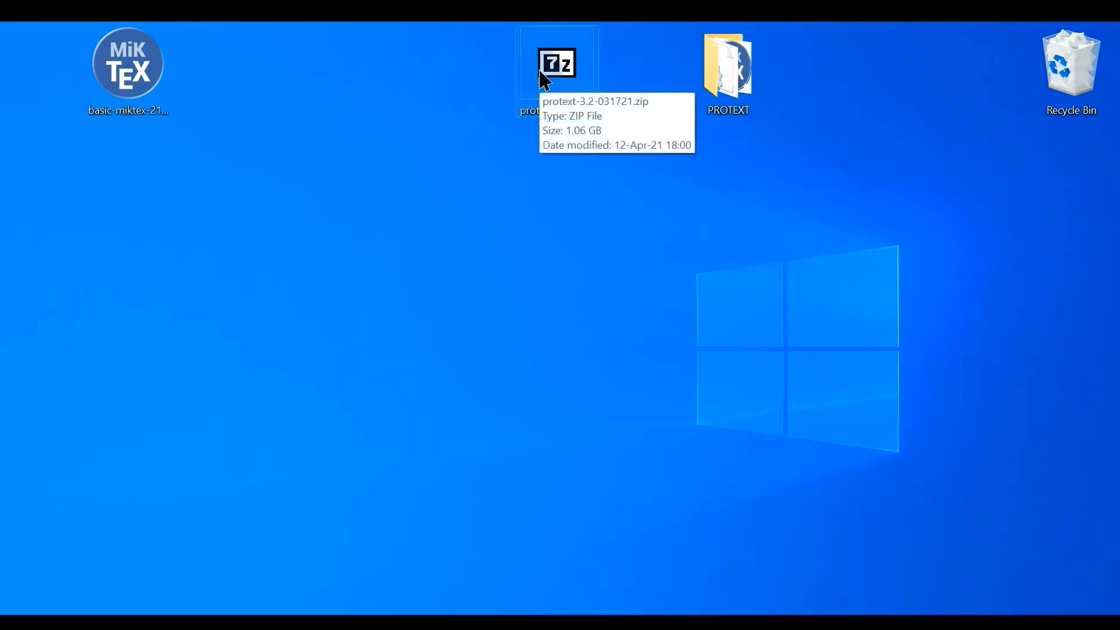
Step: Open the protext-3.2-031721.zip archive from the desktop to examine its contents, and close it
double_click(538, 111)
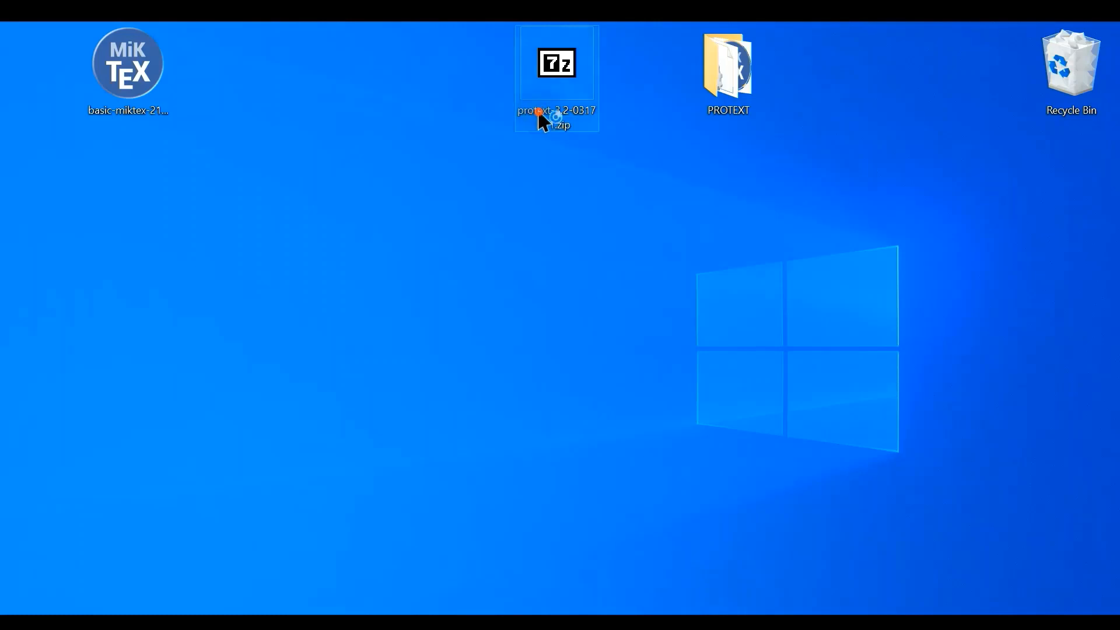
click(53, 74)
click(149, 23)
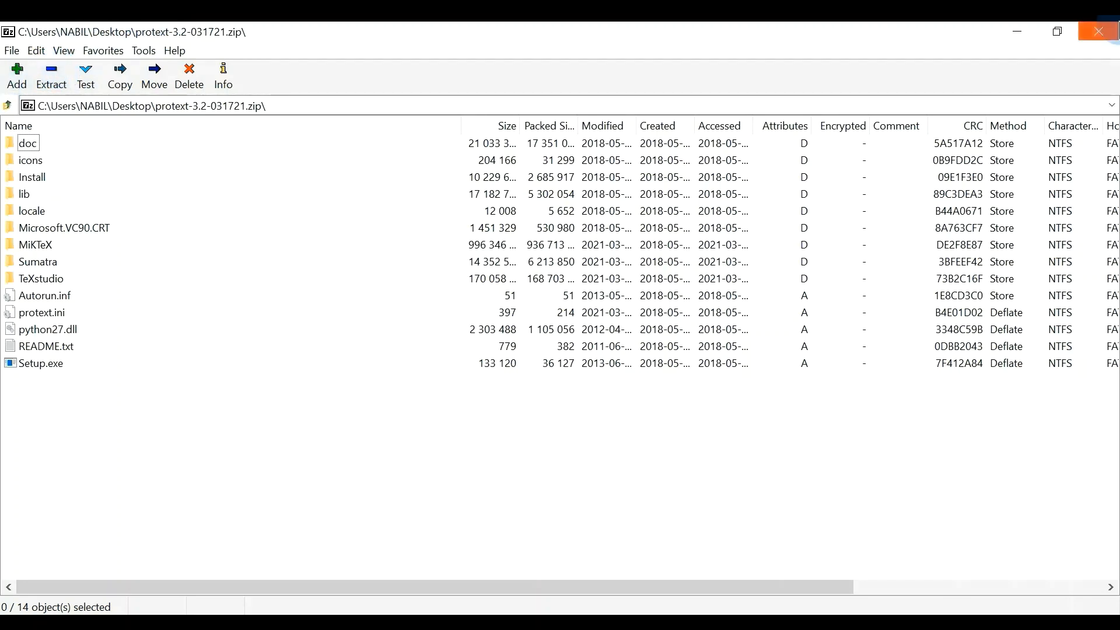
click(1116, 28)
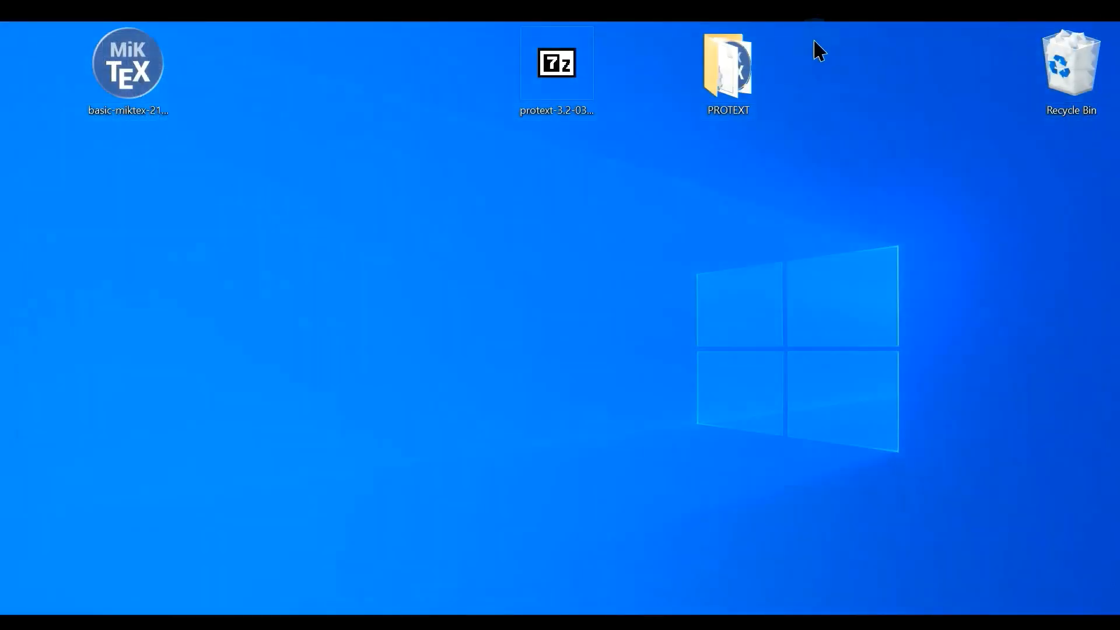
Step: Open the PROTEXT folder on the desktop and run Setup.exe
double_click(742, 82)
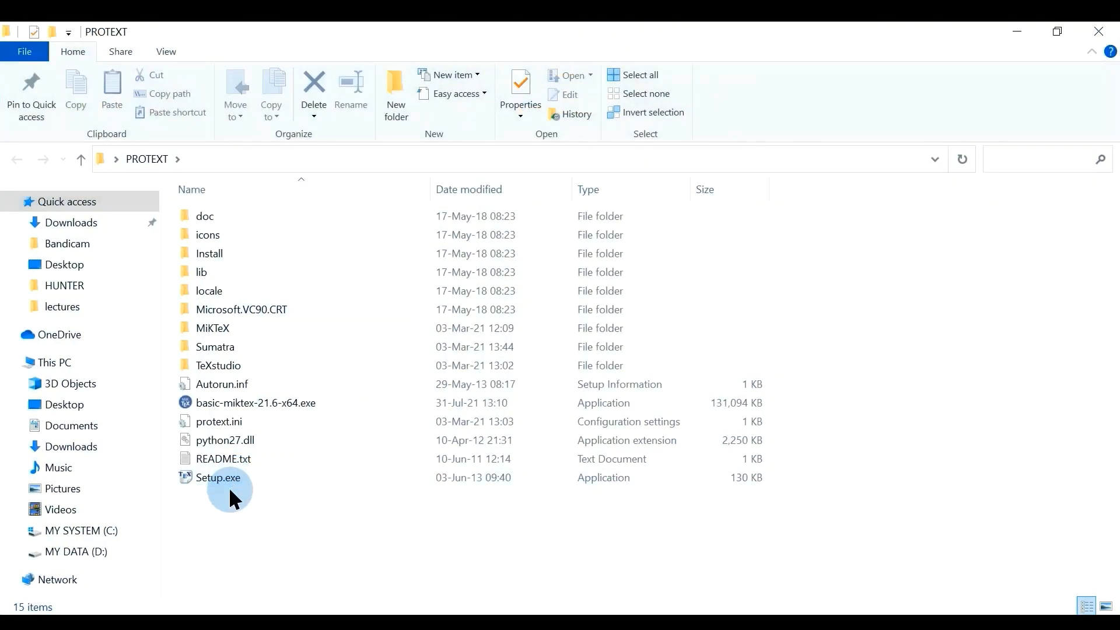
click(228, 478)
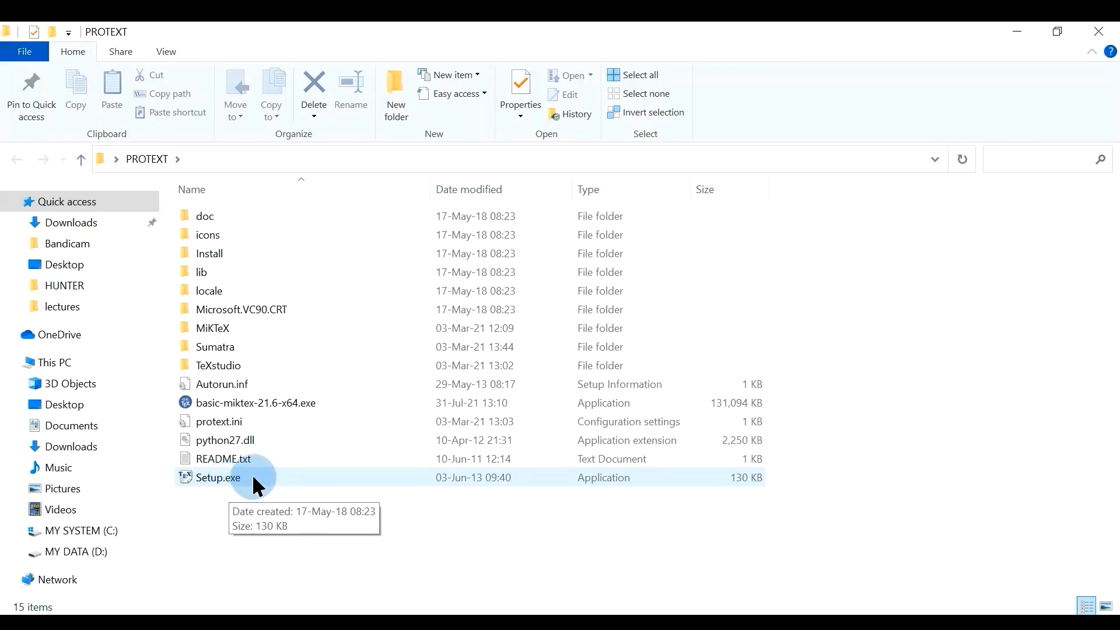
double_click(253, 476)
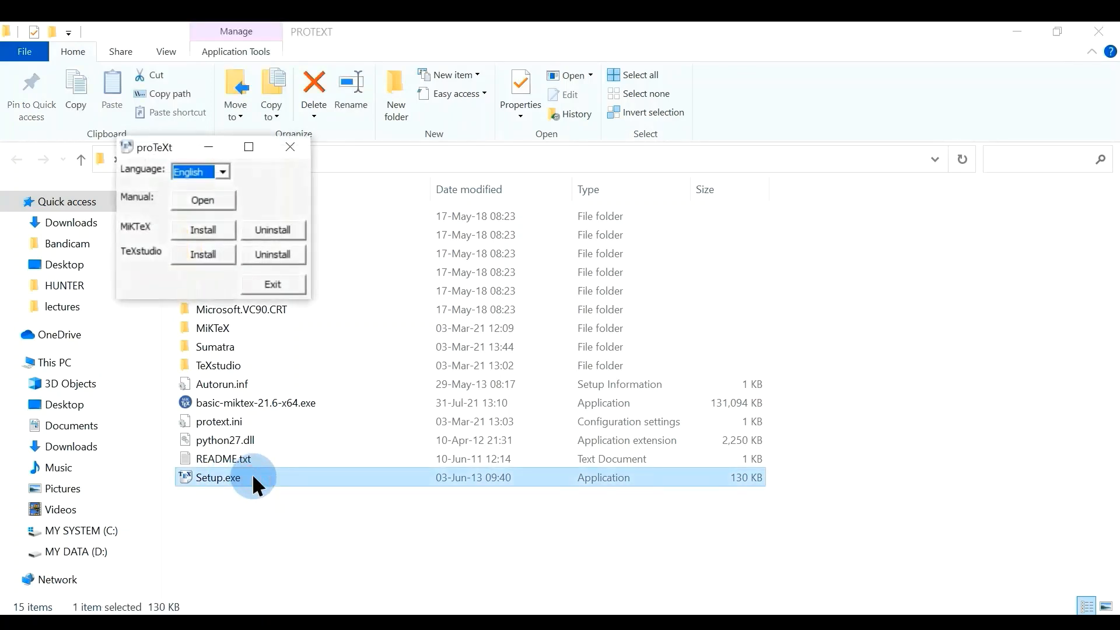
Step: Start the MiKTeX installation from proTeXt, accept the copying conditions, and cancel at the installation scope
click(217, 237)
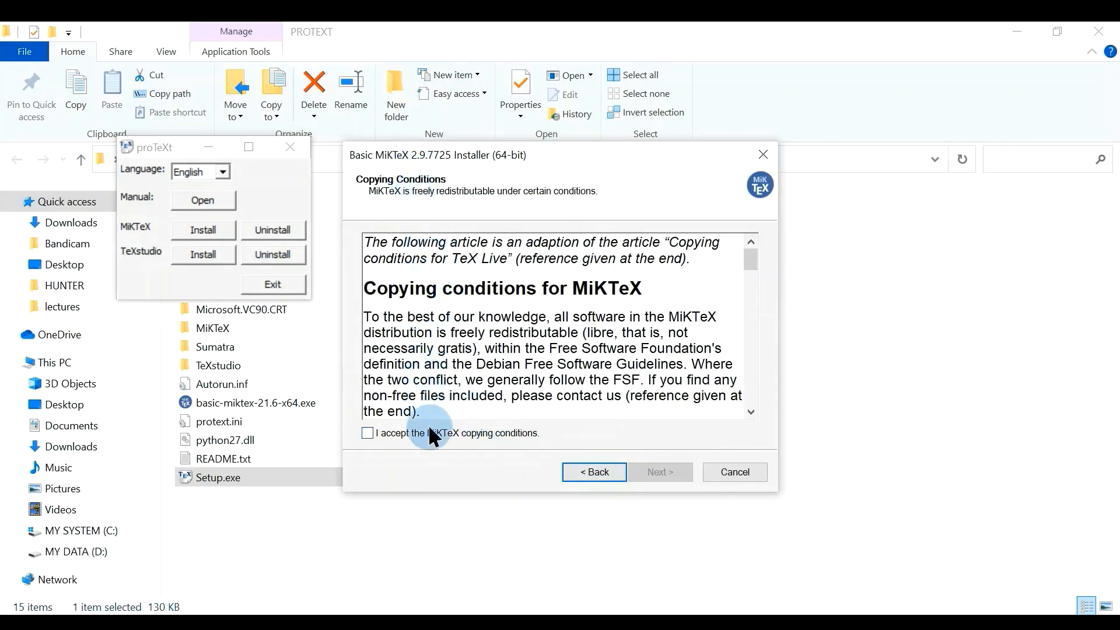
click(492, 436)
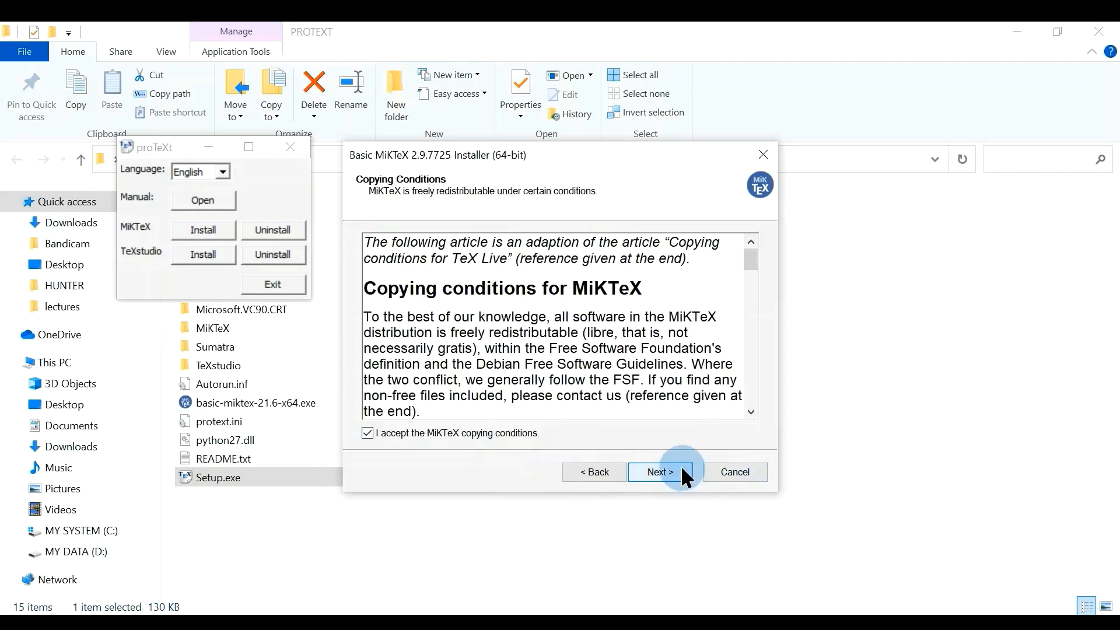
click(688, 473)
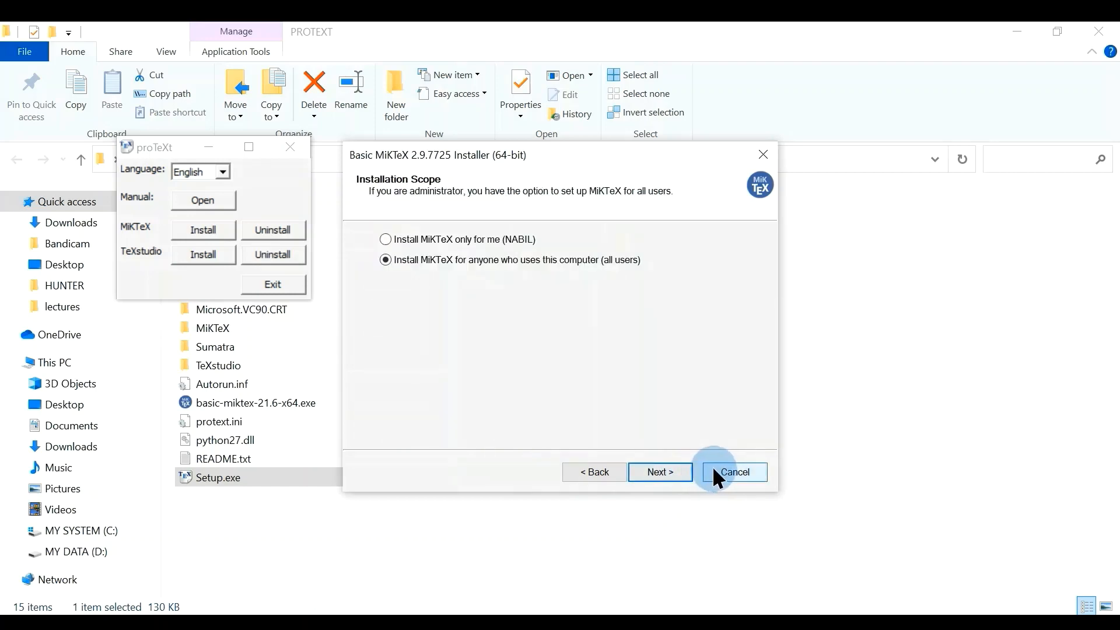
click(714, 470)
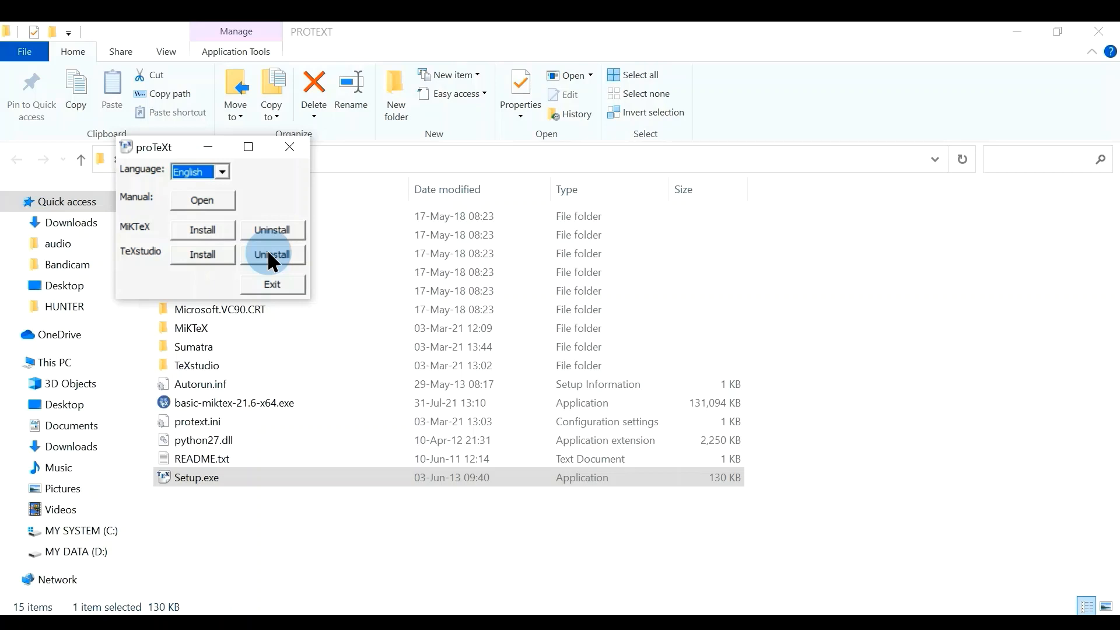
Step: Launch MiKTeX Console from the recently added programs
click(16, 626)
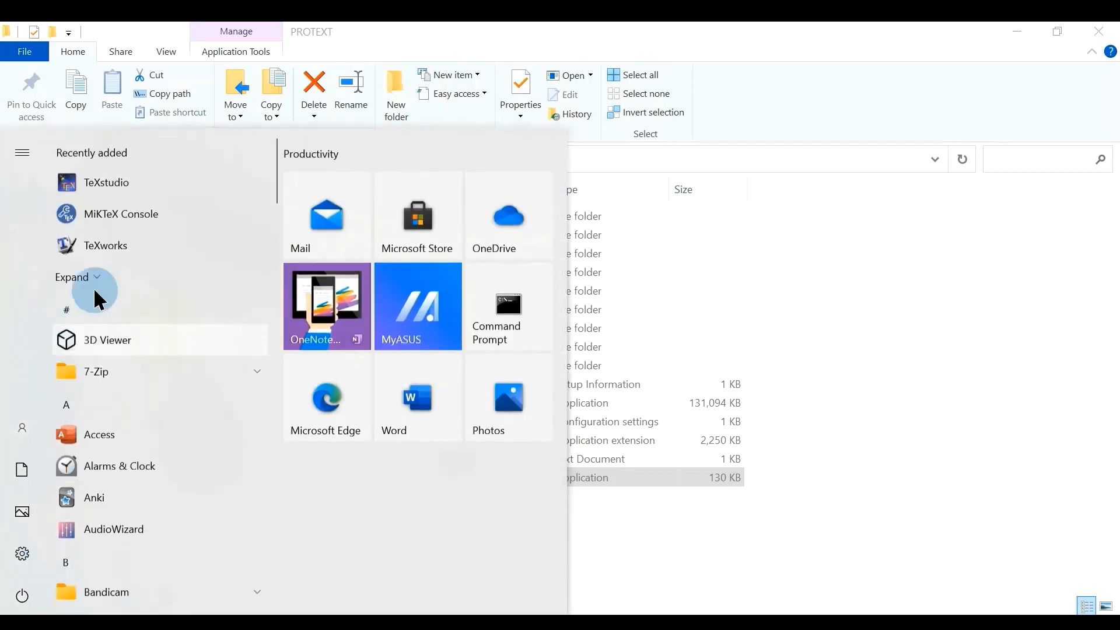
click(114, 221)
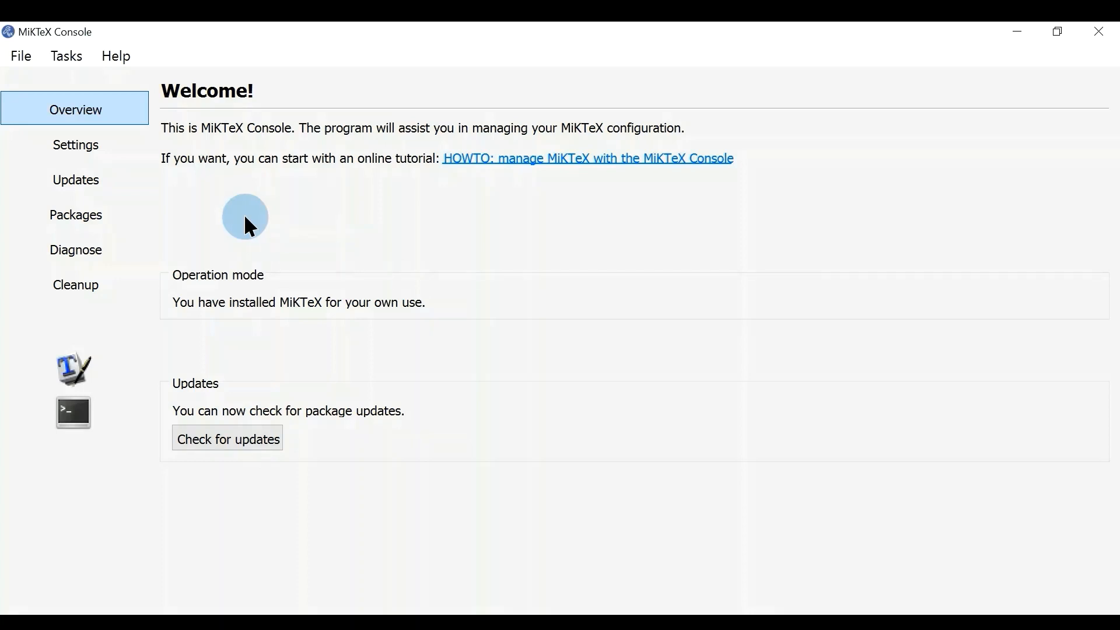
Step: Check for package updates in MiKTeX Console and install all the available updates
click(237, 441)
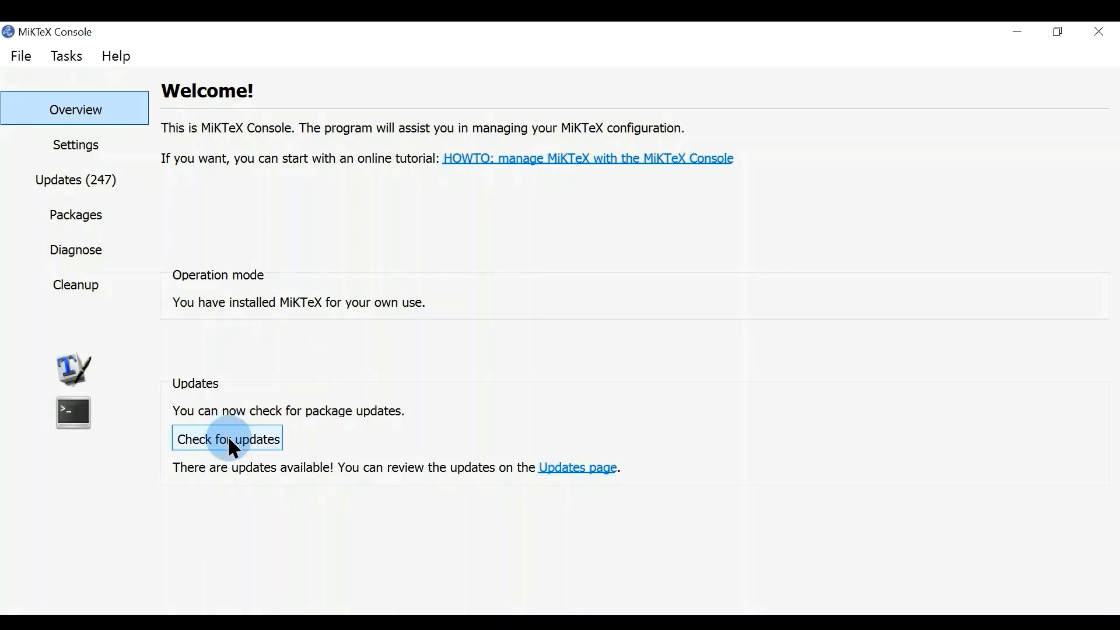
click(80, 186)
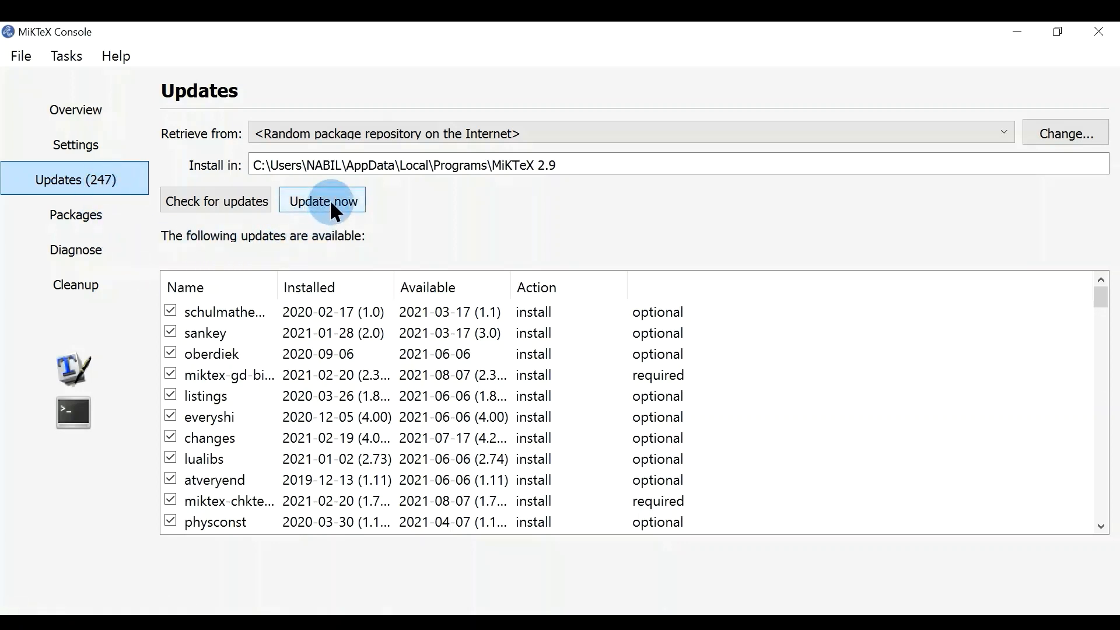
click(344, 201)
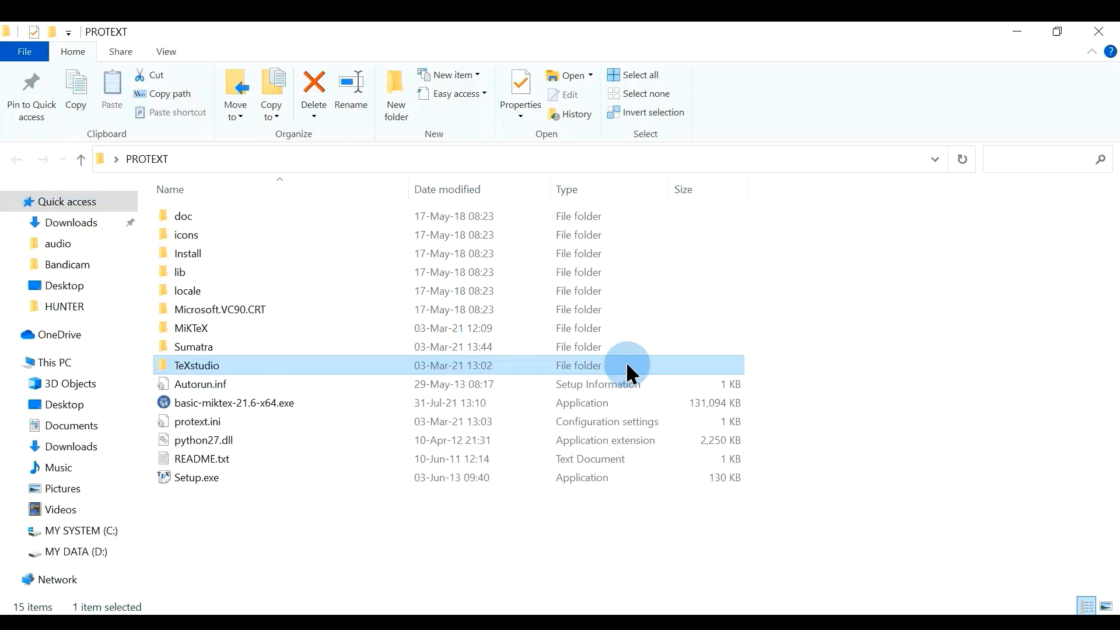
Step: Launch MiKTeX Console again and switch it to MiKTeX administrator mode
key(super)
click(168, 217)
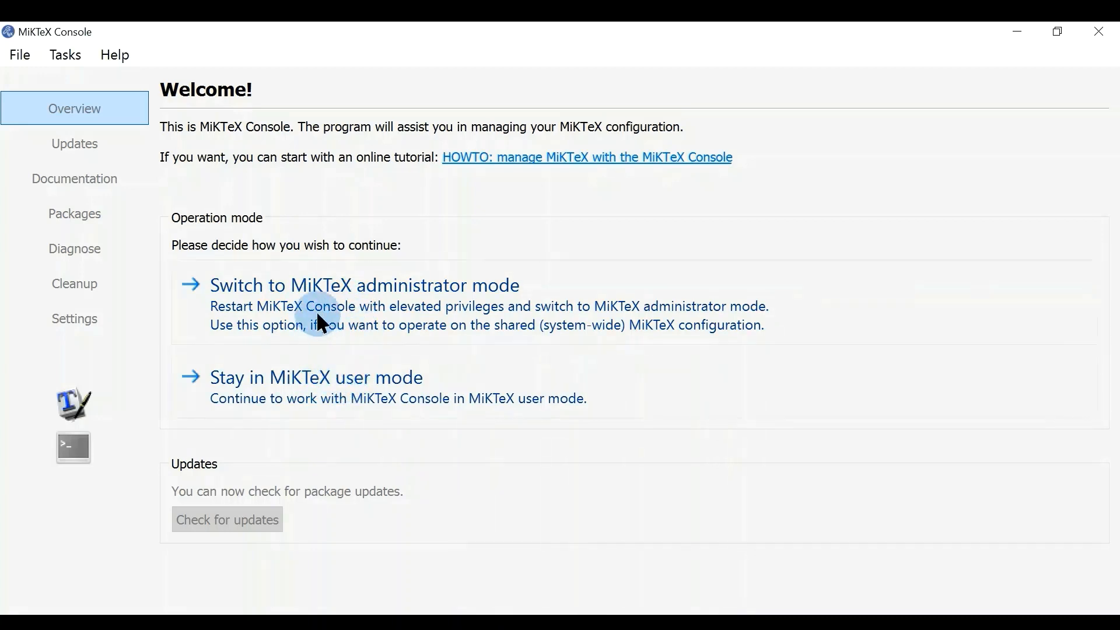
click(324, 288)
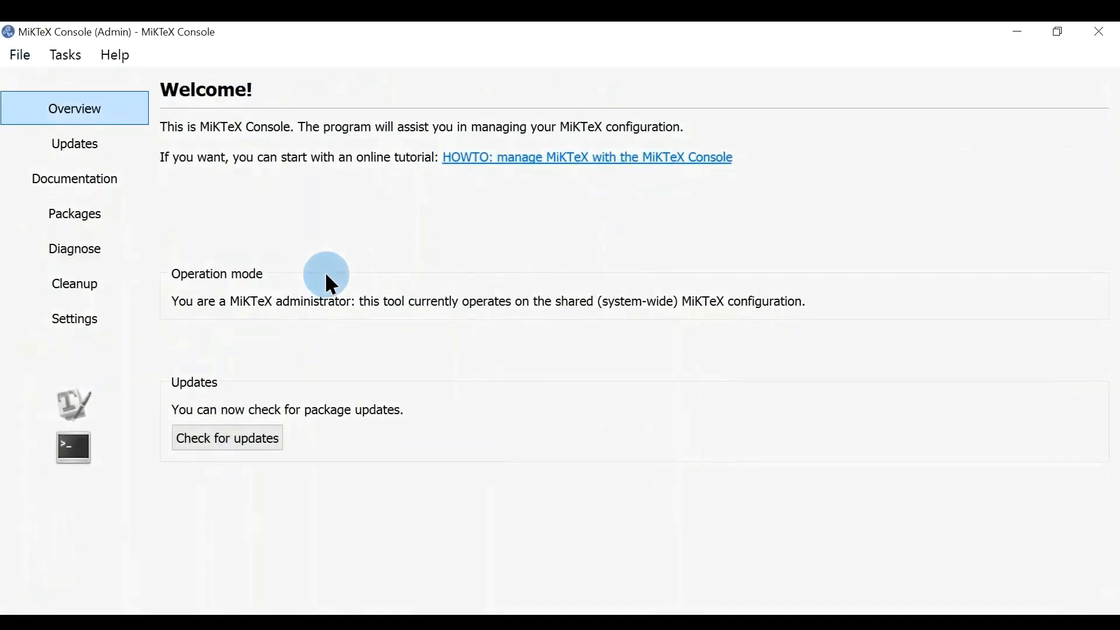
Step: Open the package list and browse through the packages, returning to its beginning
click(104, 213)
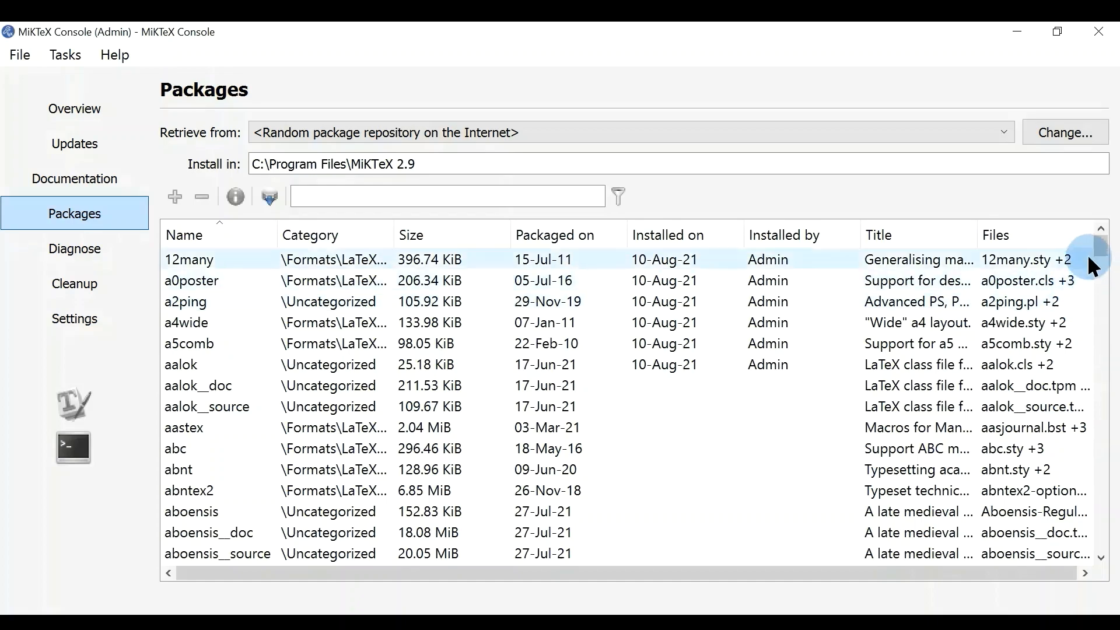
drag(1101, 244, 1083, 557)
drag(1066, 513, 1064, 282)
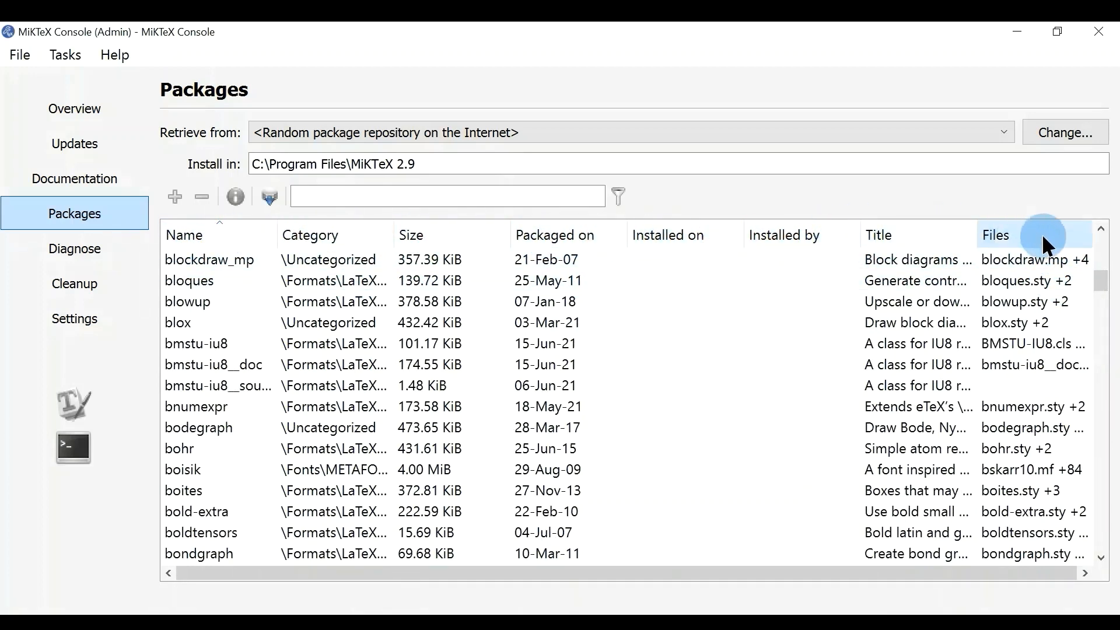
drag(1097, 282, 1091, 212)
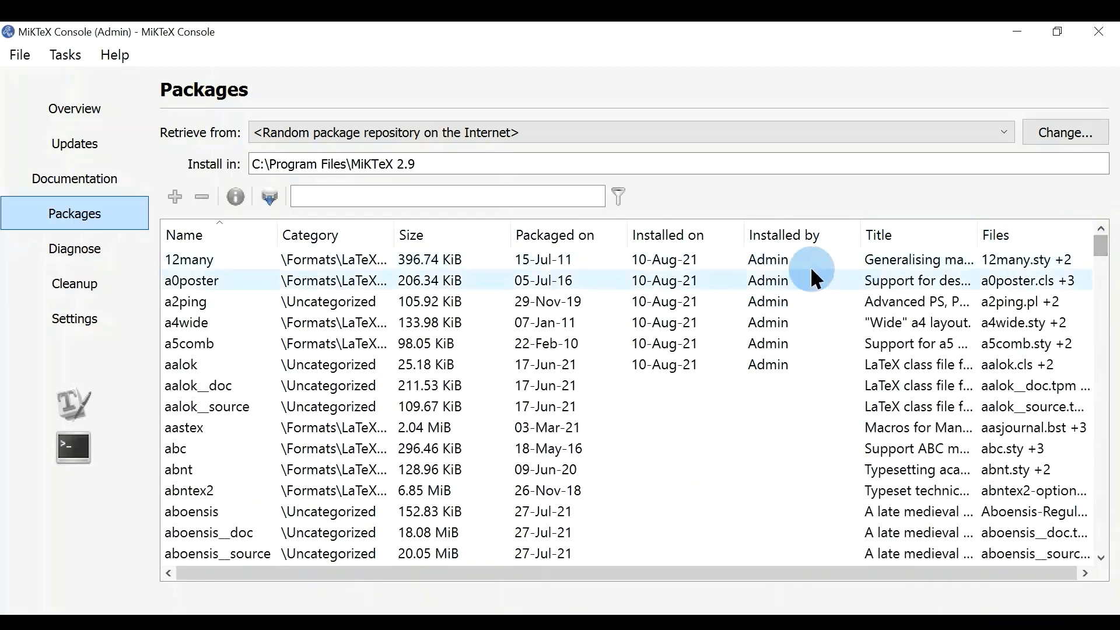
Step: Sort the package list by installation date so that the packages not yet installed come first
click(671, 234)
click(687, 238)
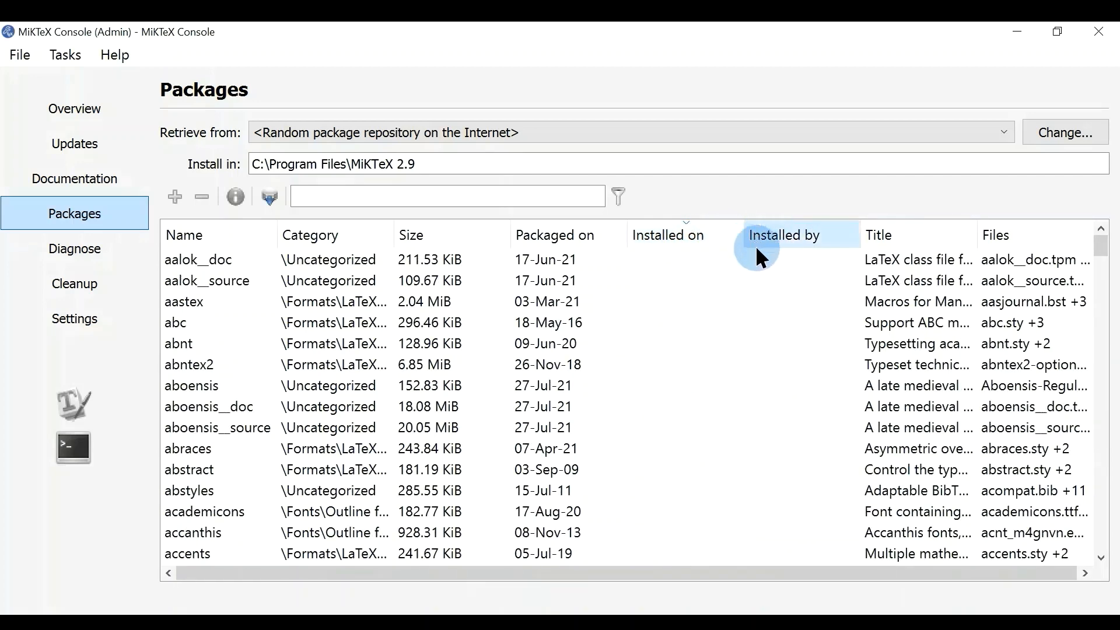
click(699, 237)
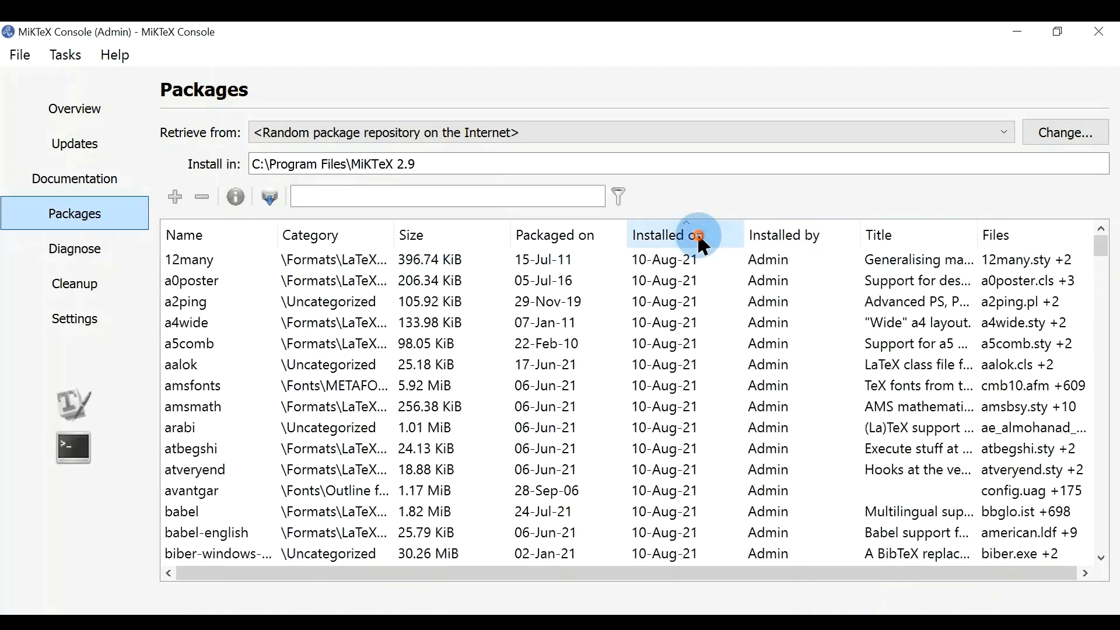
click(700, 239)
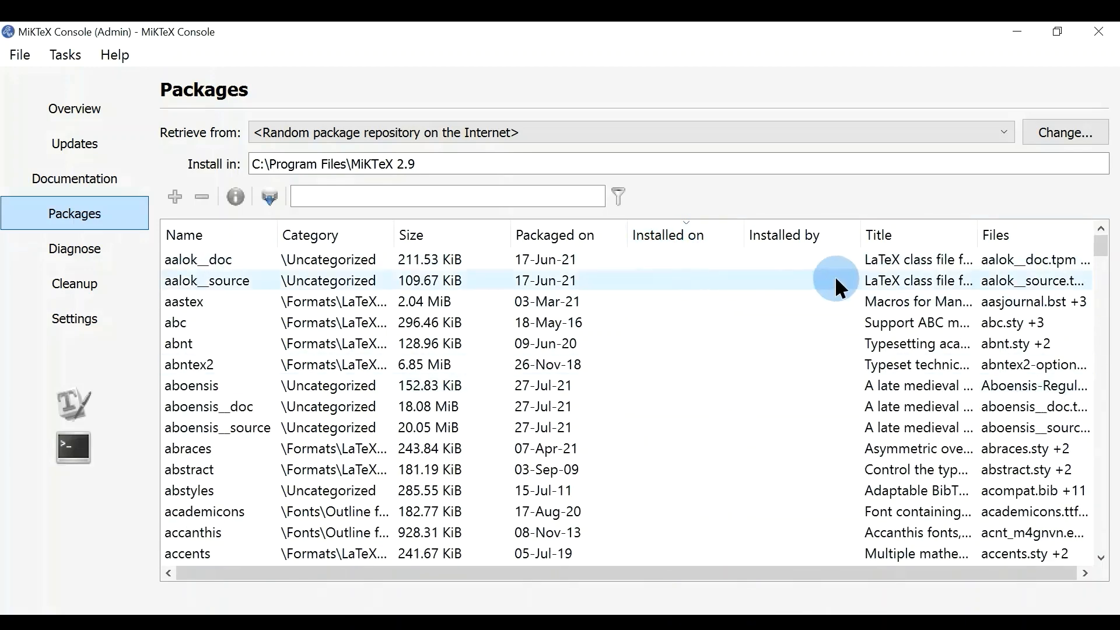
drag(1097, 239, 995, 233)
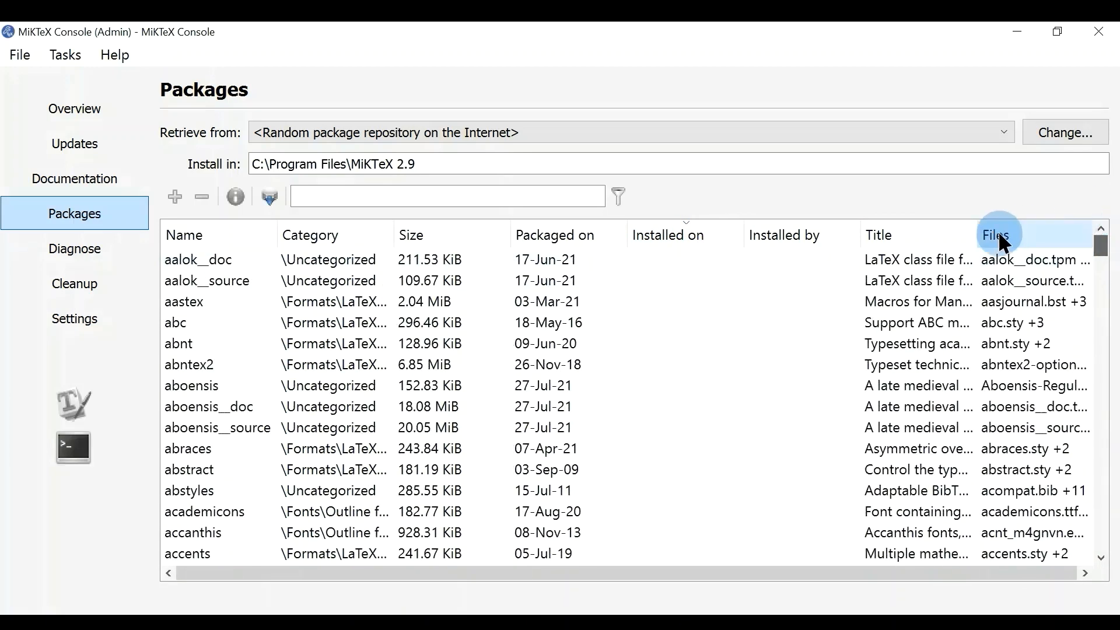
Step: Select the uninstalled packages from aalok__doc through antyktor and install them
drag(815, 261, 1111, 200)
click(832, 282)
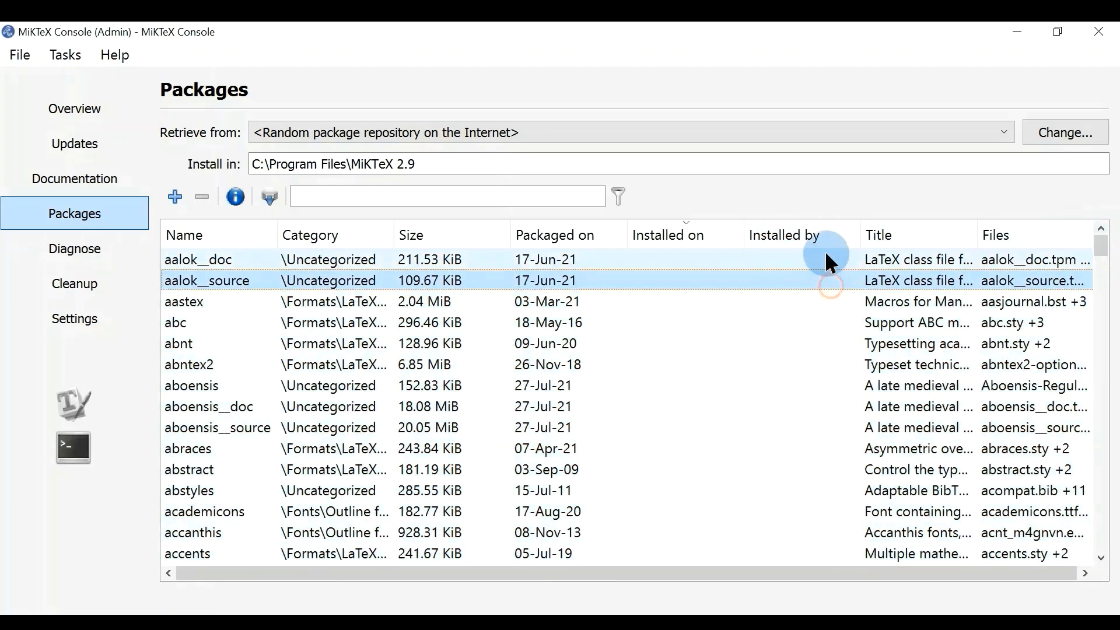
drag(825, 253, 701, 430)
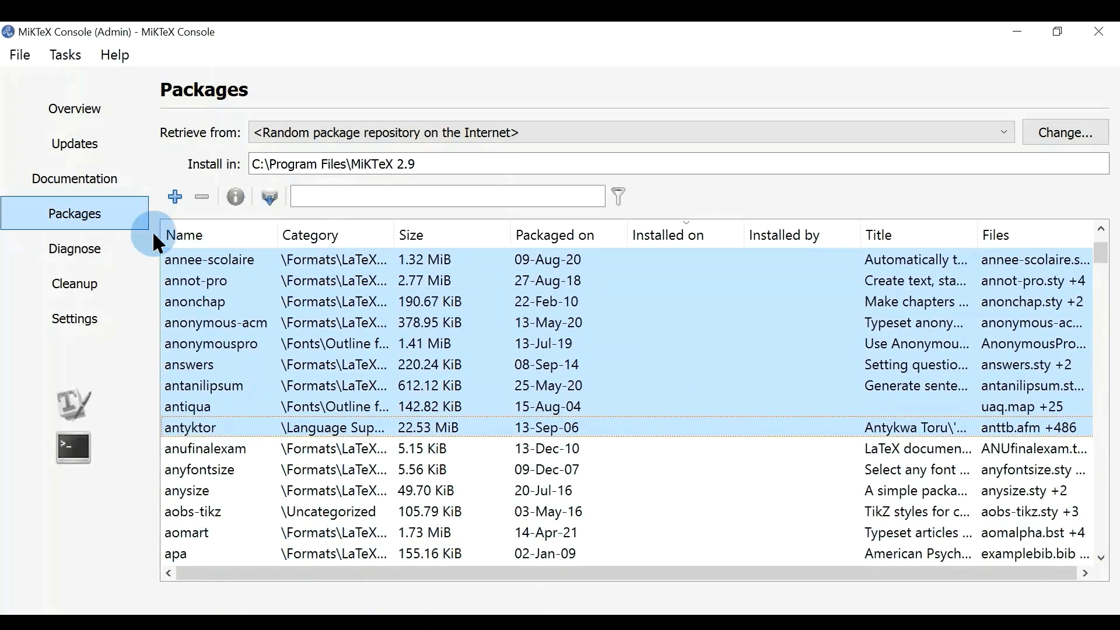
click(171, 201)
click(589, 374)
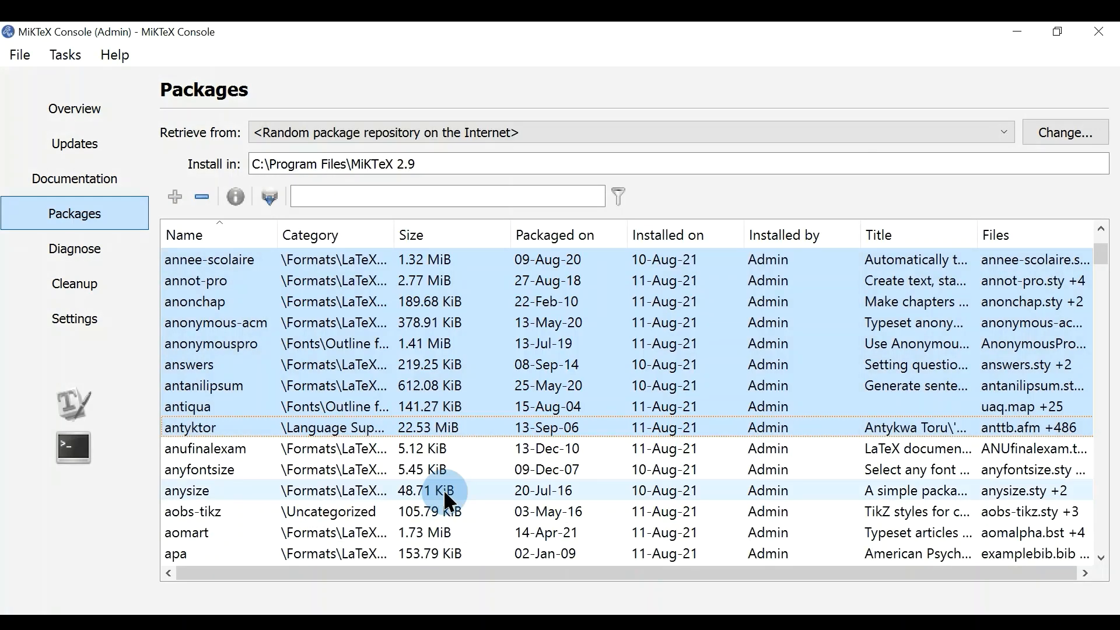
Step: Switch to the Edge browser and compare the Texmaker and TeXstudio download pages, ending on TeXstudio
click(443, 623)
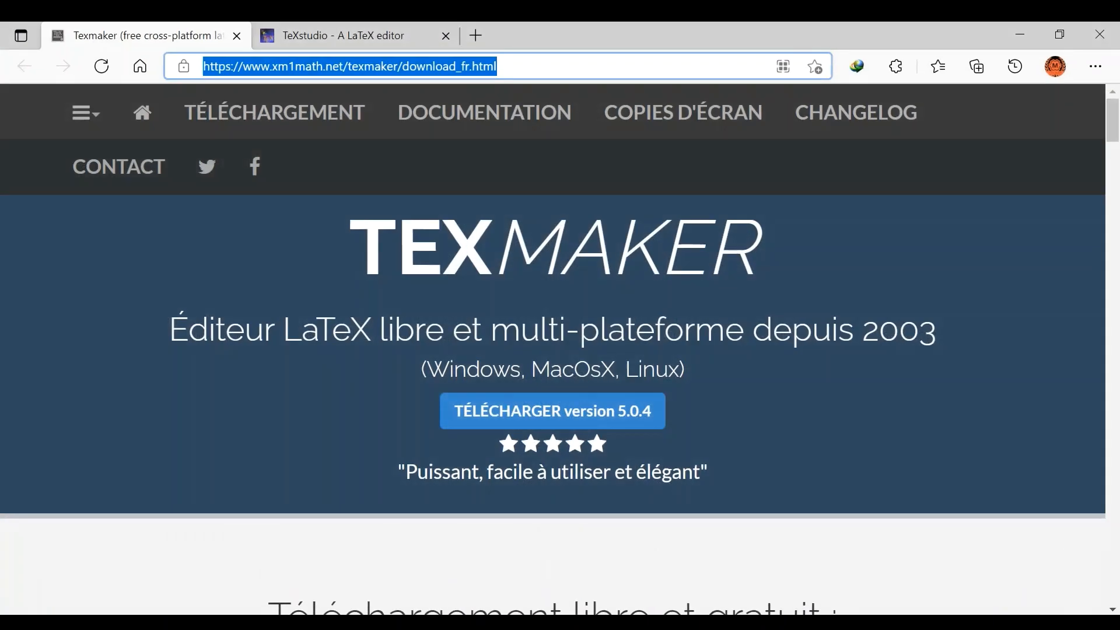
click(382, 31)
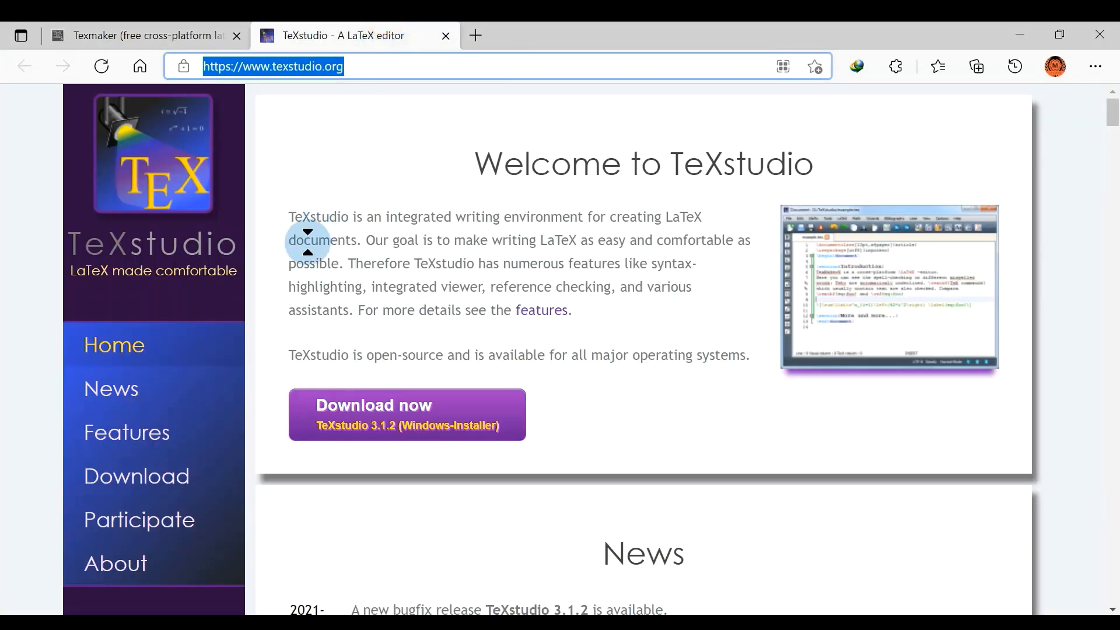
click(147, 30)
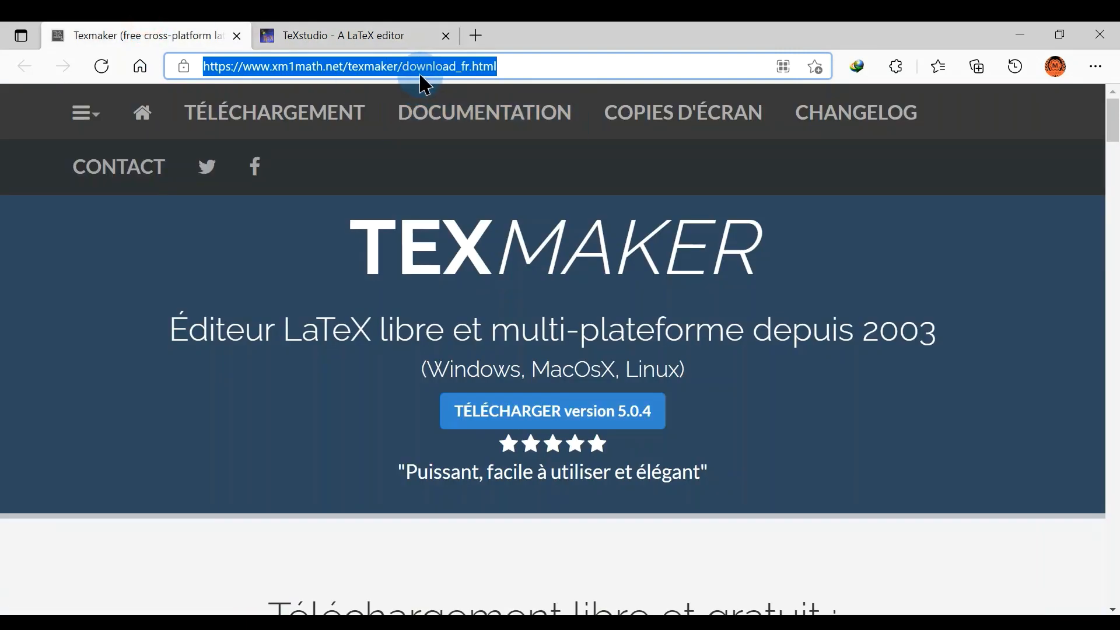
click(360, 23)
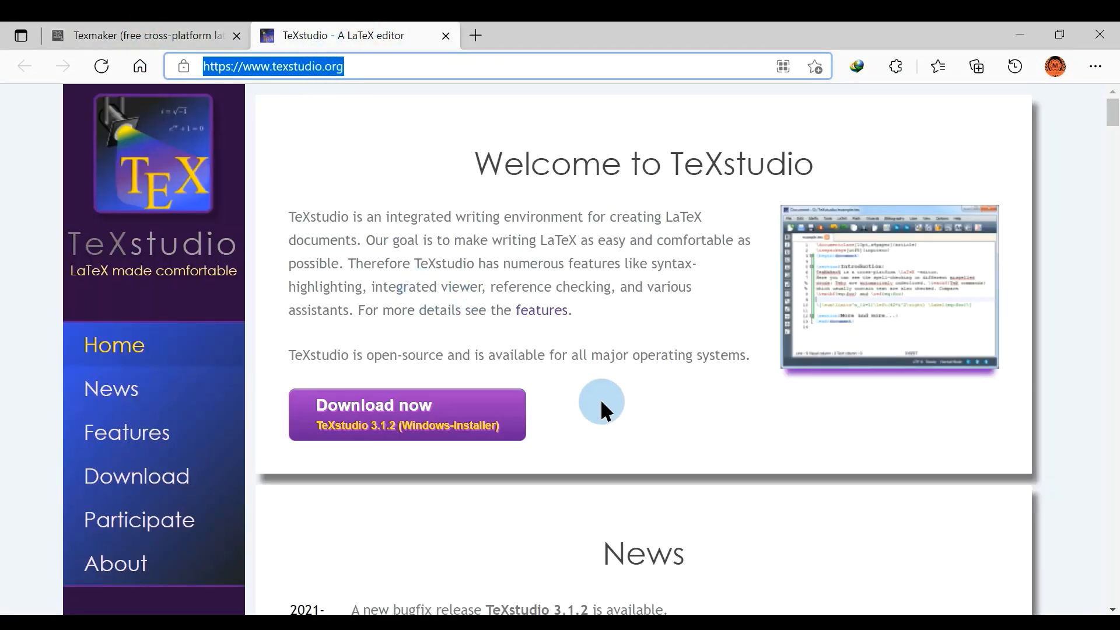